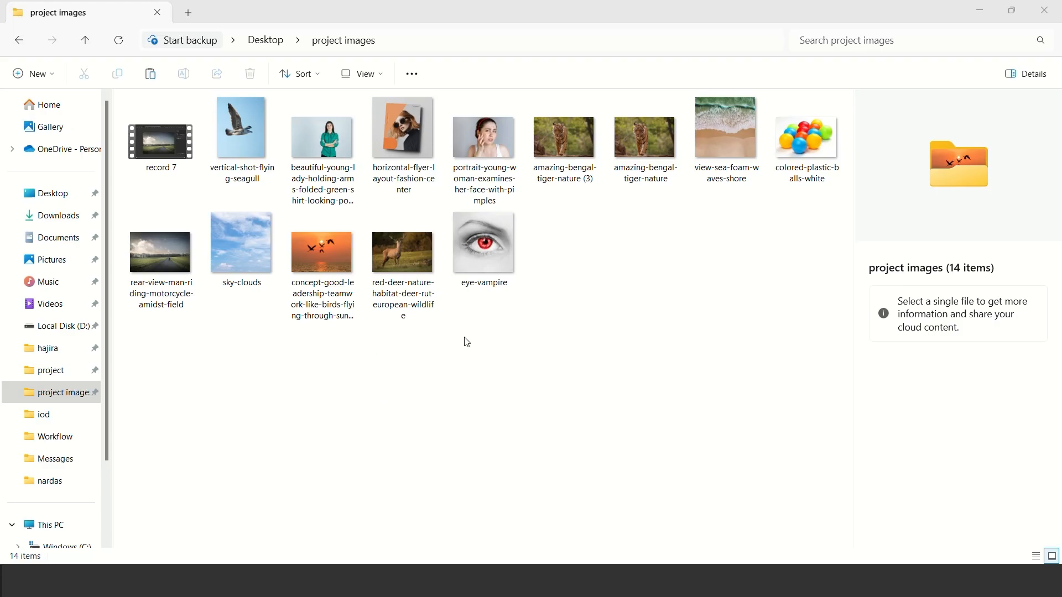
# Step: Place the amazing-bengal-tiger-nature image from the project images folder into project 1.psd in Photoshop and commit the placement
pyautogui.moveTo(616, 151); pyautogui.dragTo(580, 492)
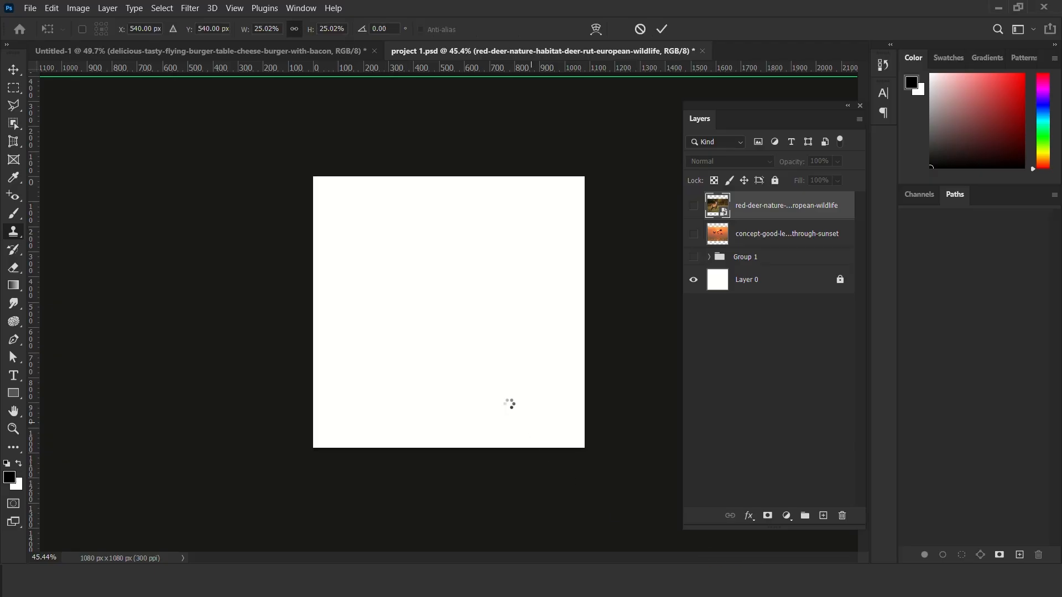
pyautogui.click(661, 30)
pyautogui.press('s')
pyautogui.scroll(9, 422, 304)
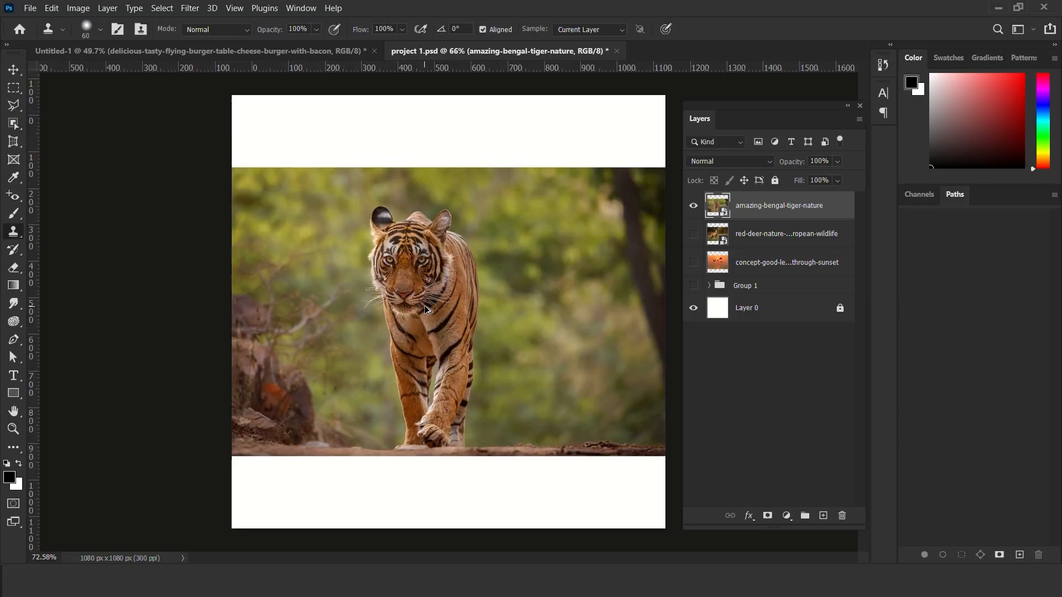
pyautogui.scroll(-4, 424, 306)
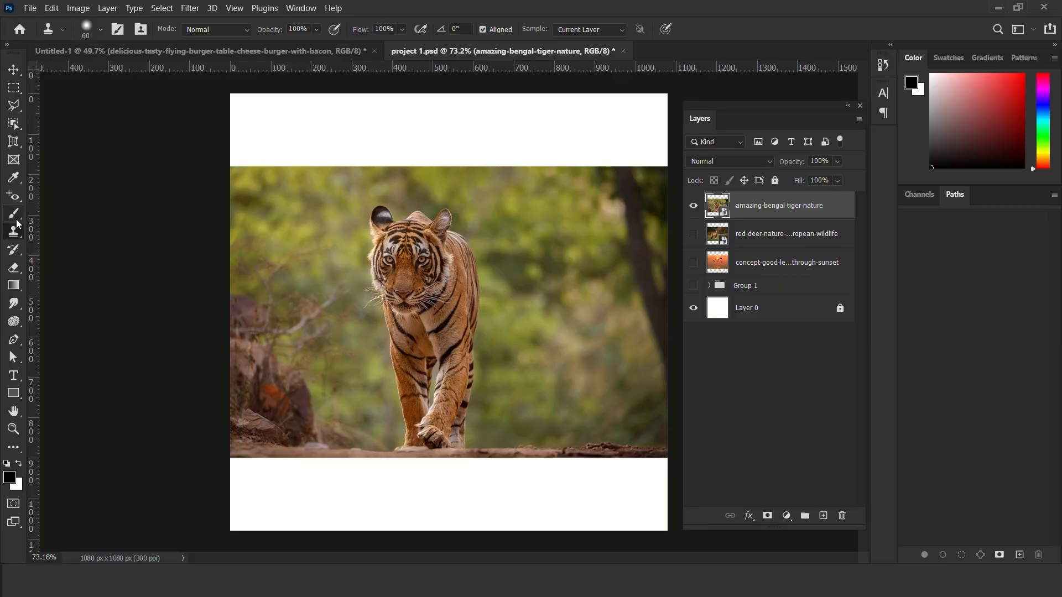
# Step: Try to paint over the tiger with the Clone Stamp tool without defining a source point
pyautogui.rightClick(21, 239)
pyautogui.click(39, 229)
pyautogui.click(408, 282)
pyautogui.click(523, 236)
pyautogui.click(417, 293)
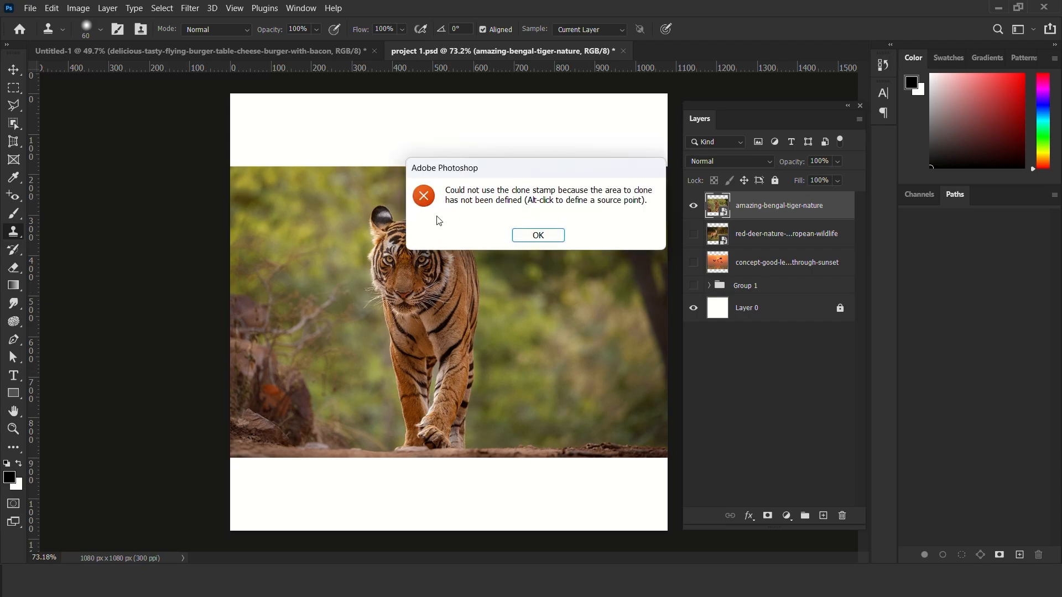
pyautogui.click(539, 236)
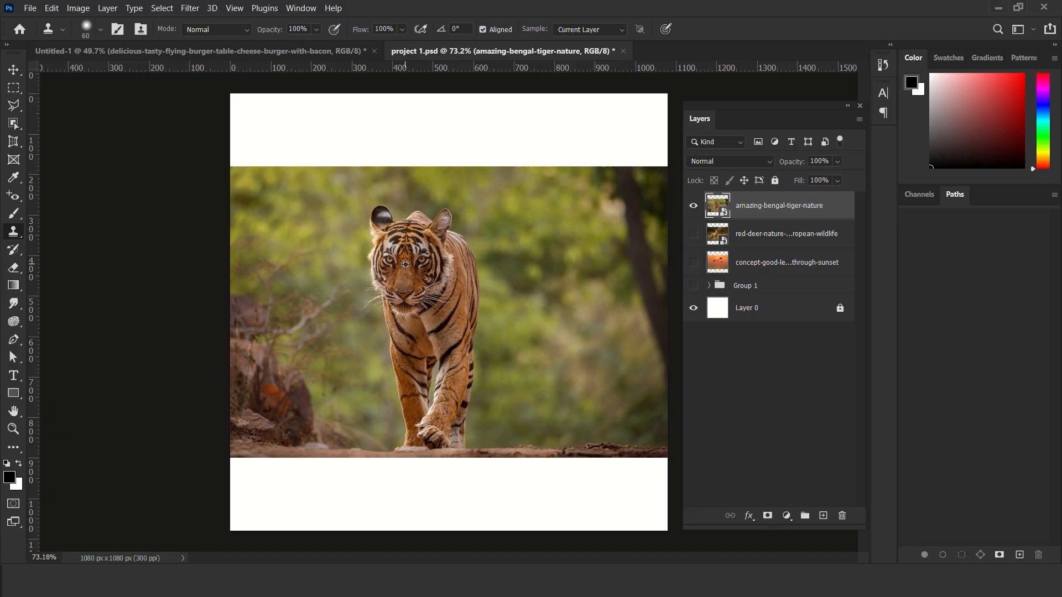
# Step: Sample the tiger's face as the clone source and rasterize the tiger smart object for painting
pyautogui.click(548, 305)
pyautogui.click(564, 275)
pyautogui.click(519, 237)
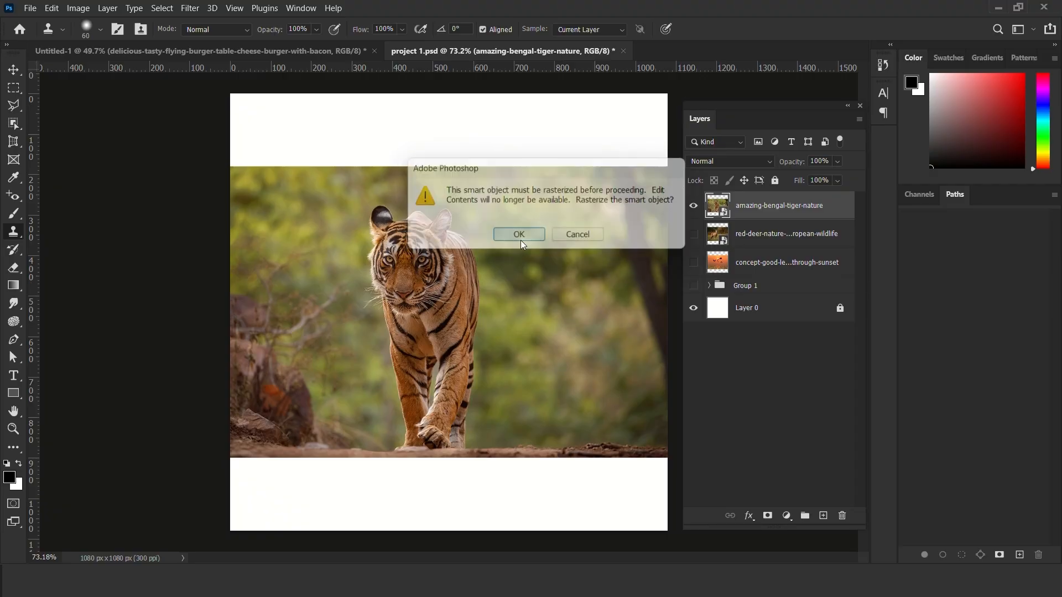
# Step: Clone a second tiger onto the background right of the original and undo the cloning
pyautogui.moveTo(567, 295)
pyautogui.mouseDown()
pyautogui.moveTo(548, 281)
pyautogui.moveTo(561, 270)
pyautogui.moveTo(577, 283)
pyautogui.moveTo(575, 303)
pyautogui.moveTo(553, 307)
pyautogui.moveTo(540, 283)
pyautogui.moveTo(550, 259)
pyautogui.moveTo(568, 259)
pyautogui.moveTo(590, 308)
pyautogui.moveTo(570, 332)
pyautogui.moveTo(549, 328)
pyautogui.moveTo(541, 293)
pyautogui.moveTo(557, 257)
pyautogui.moveTo(584, 260)
pyautogui.moveTo(599, 283)
pyautogui.moveTo(599, 326)
pyautogui.moveTo(579, 352)
pyautogui.moveTo(551, 336)
pyautogui.moveTo(536, 306)
pyautogui.moveTo(531, 234)
pyautogui.moveTo(557, 255)
pyautogui.moveTo(613, 229)
pyautogui.moveTo(604, 408)
pyautogui.moveTo(616, 400)
pyautogui.moveTo(628, 295)
pyautogui.moveTo(632, 327)
pyautogui.moveTo(624, 415)
pyautogui.moveTo(619, 273)
pyautogui.moveTo(628, 333)
pyautogui.moveTo(606, 435)
pyautogui.moveTo(625, 430)
pyautogui.moveTo(610, 450)
pyautogui.moveTo(589, 369)
pyautogui.moveTo(561, 397)
pyautogui.moveTo(568, 441)
pyautogui.moveTo(563, 432)
pyautogui.moveTo(564, 362)
pyautogui.moveTo(587, 430)
pyautogui.moveTo(614, 447)
pyautogui.moveTo(568, 366)
pyautogui.mouseUp()
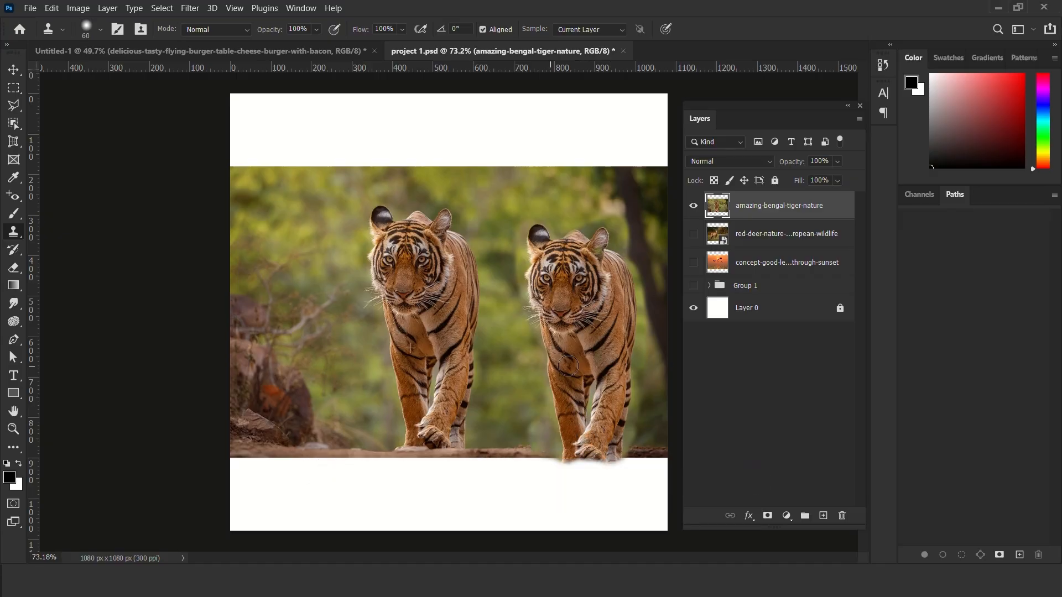
pyautogui.moveTo(552, 289); pyautogui.dragTo(552, 265)
pyautogui.scroll(4, 651, 309)
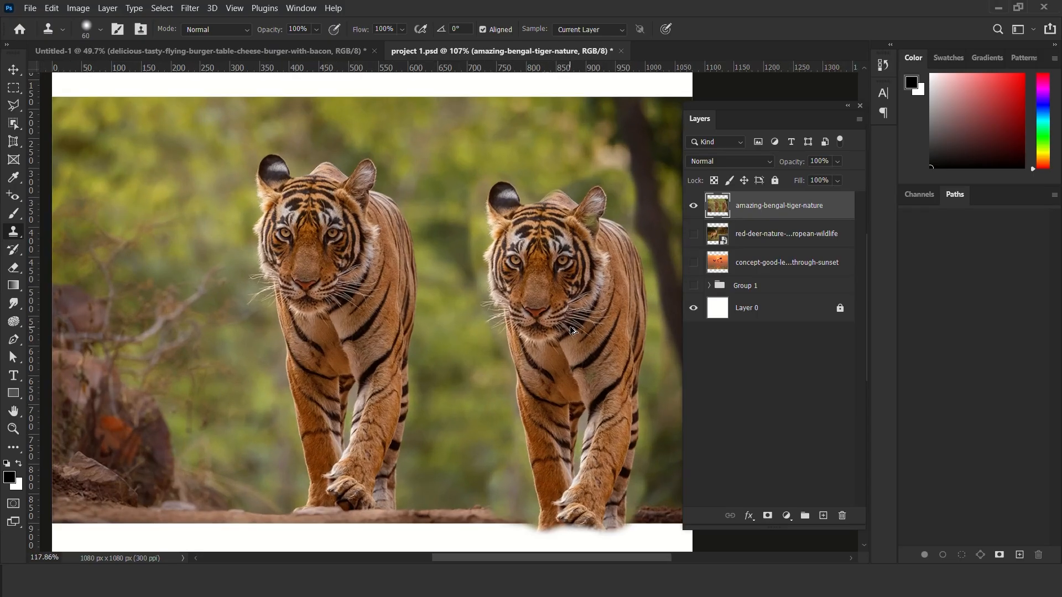
pyautogui.scroll(-4, 571, 329)
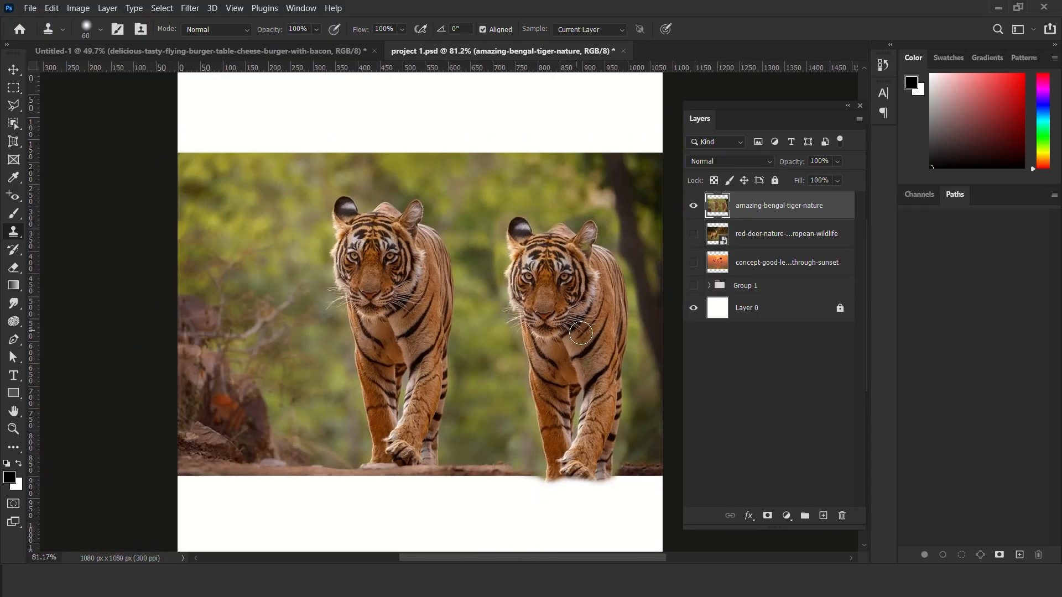
pyautogui.hotkey('ctrl', 'z')
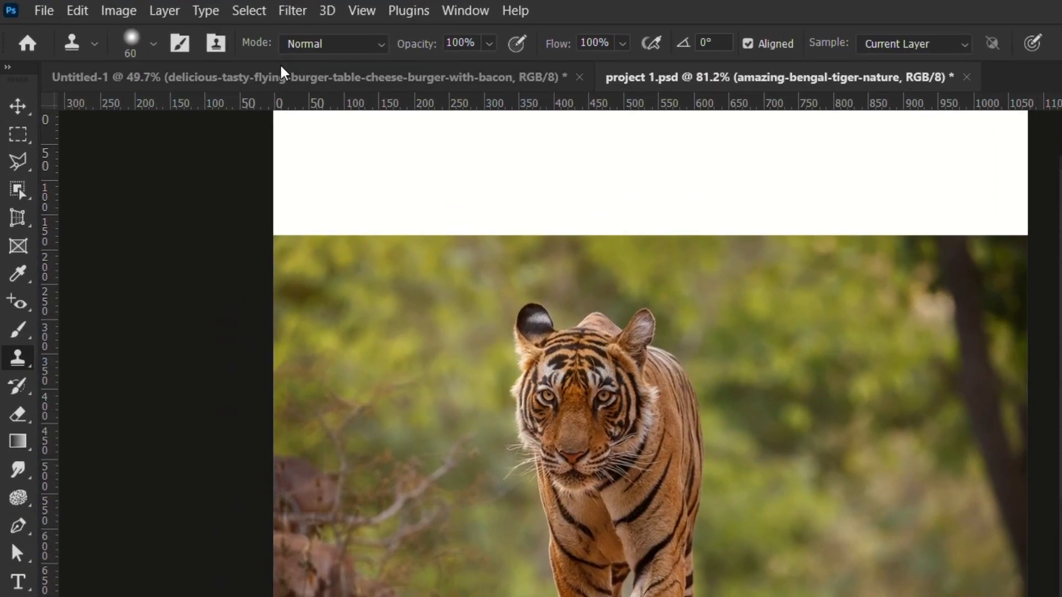
# Step: Set the Clone Stamp brush to 0% hardness and a size of 80 px
pyautogui.click(145, 44)
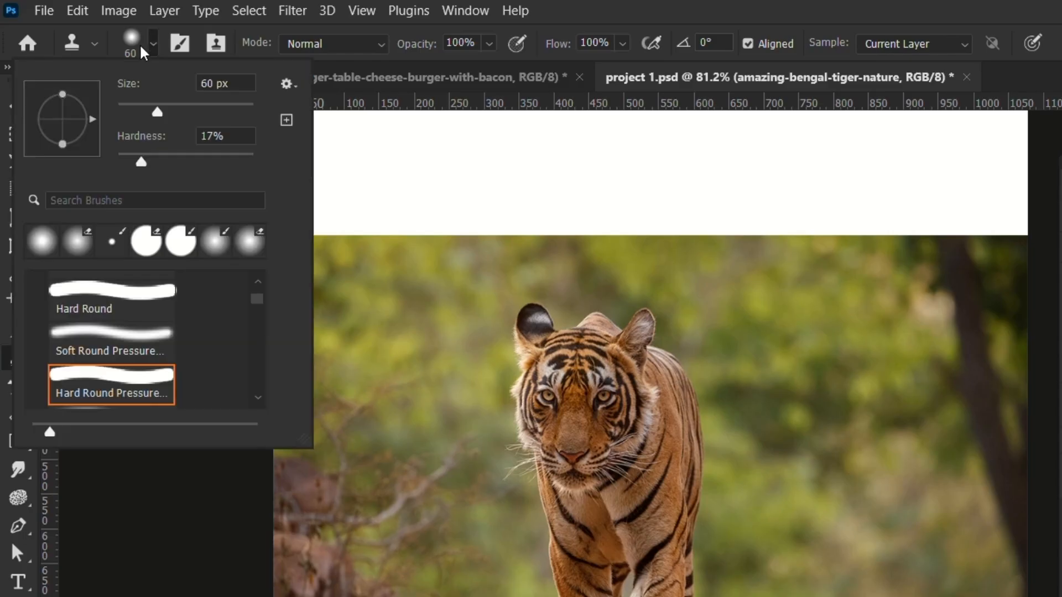
pyautogui.moveTo(145, 164); pyautogui.dragTo(96, 189)
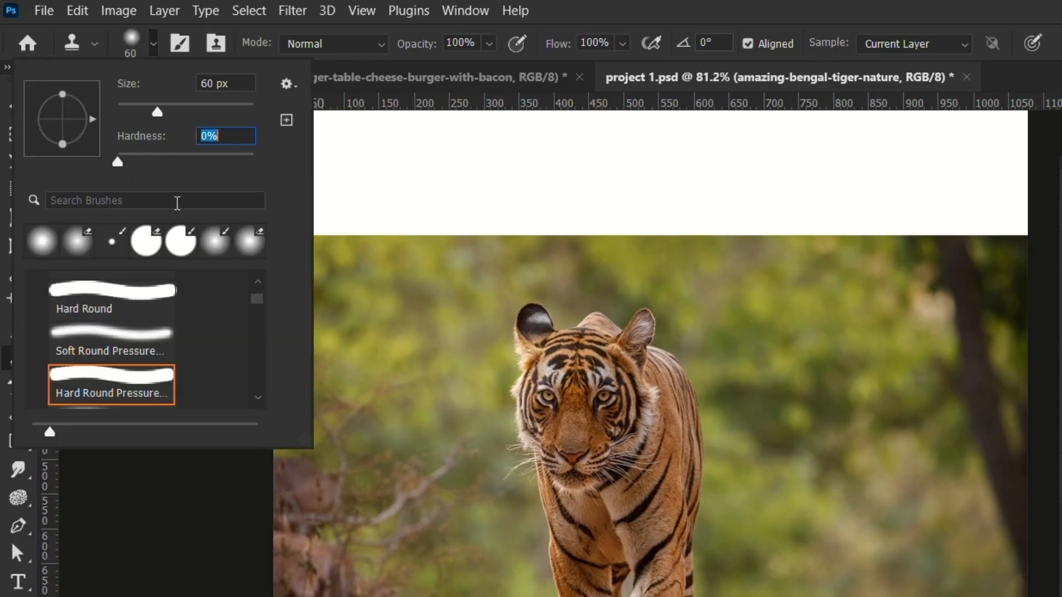
pyautogui.press('Return')
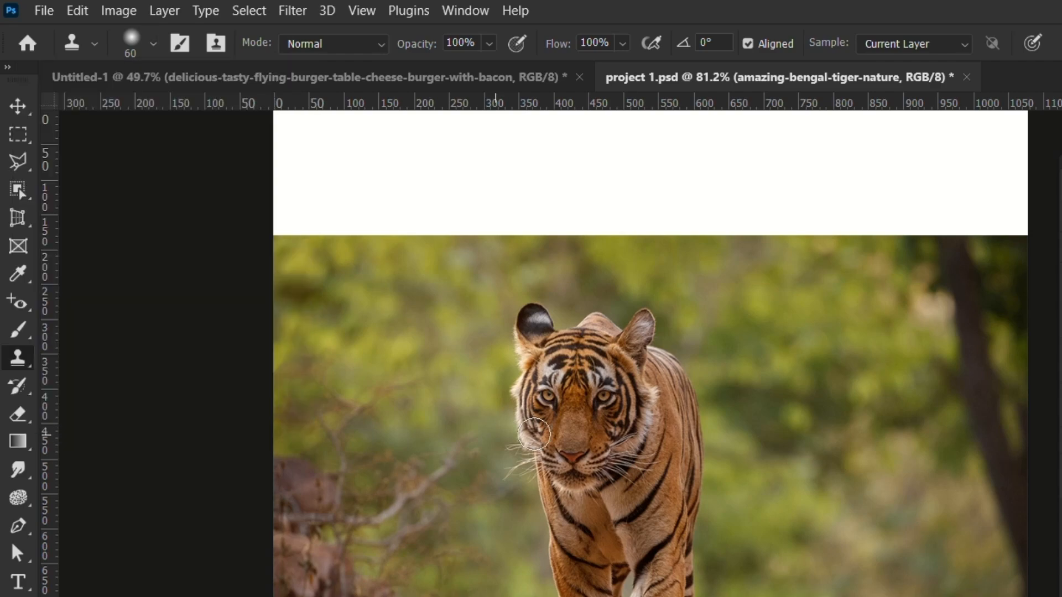
pyautogui.press(']')
pyautogui.press(']')
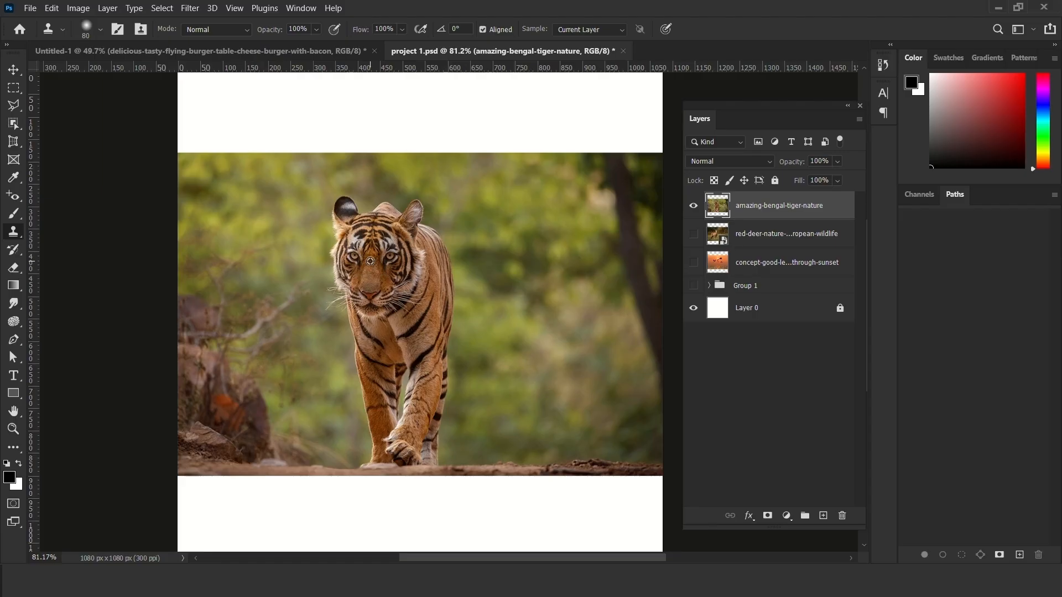
# Step: Sample the tiger's face between the eyes and clone a complete second tiger onto the background right of the original
pyautogui.keyDown('alt'); pyautogui.click(370, 261); pyautogui.keyUp('alt')
pyautogui.moveTo(548, 275)
pyautogui.mouseDown()
pyautogui.moveTo(572, 252)
pyautogui.moveTo(583, 287)
pyautogui.moveTo(527, 318)
pyautogui.moveTo(517, 290)
pyautogui.moveTo(559, 231)
pyautogui.moveTo(589, 247)
pyautogui.moveTo(600, 292)
pyautogui.moveTo(560, 344)
pyautogui.moveTo(519, 310)
pyautogui.moveTo(517, 259)
pyautogui.moveTo(543, 223)
pyautogui.moveTo(582, 241)
pyautogui.moveTo(613, 233)
pyautogui.moveTo(627, 272)
pyautogui.moveTo(611, 430)
pyautogui.moveTo(620, 451)
pyautogui.moveTo(625, 376)
pyautogui.moveTo(605, 451)
pyautogui.moveTo(590, 449)
pyautogui.moveTo(569, 415)
pyautogui.moveTo(583, 337)
pyautogui.moveTo(595, 412)
pyautogui.moveTo(558, 423)
pyautogui.moveTo(547, 346)
pyautogui.moveTo(555, 448)
pyautogui.moveTo(612, 451)
pyautogui.moveTo(611, 383)
pyautogui.moveTo(585, 258)
pyautogui.moveTo(621, 255)
pyautogui.moveTo(628, 342)
pyautogui.moveTo(606, 374)
pyautogui.mouseUp()
pyautogui.scroll(3, 584, 282)
pyautogui.scroll(-5, 582, 281)
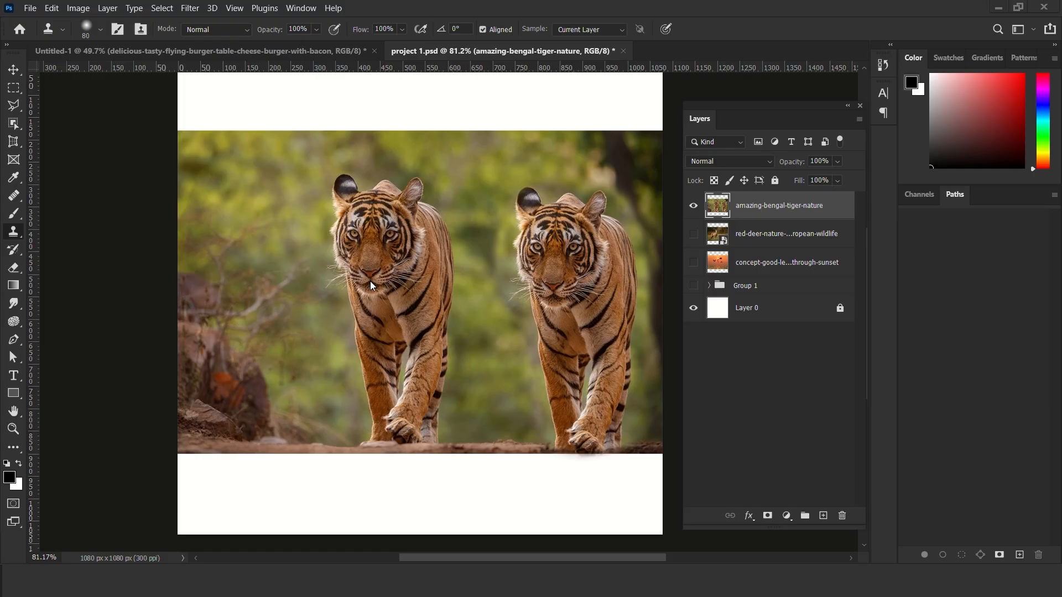
pyautogui.scroll(1, 370, 281)
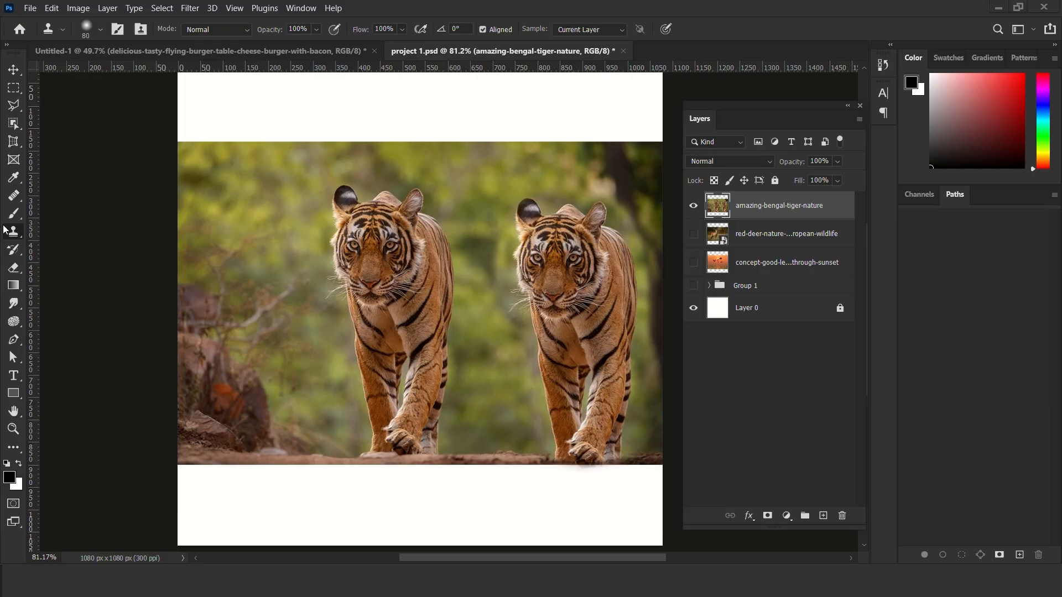
pyautogui.click(384, 255)
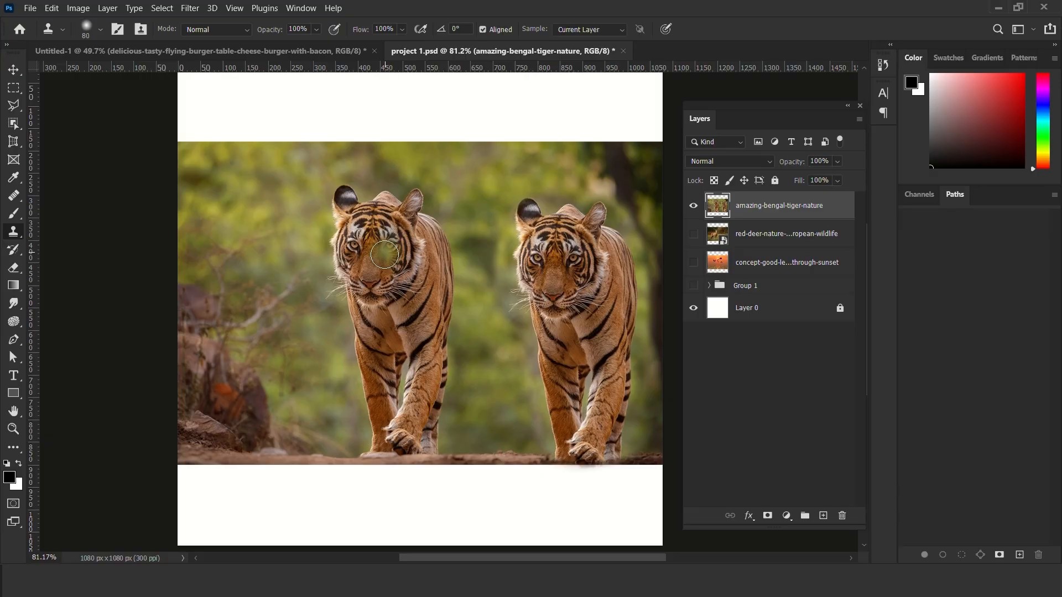
pyautogui.hotkey('ctrl', 'z')
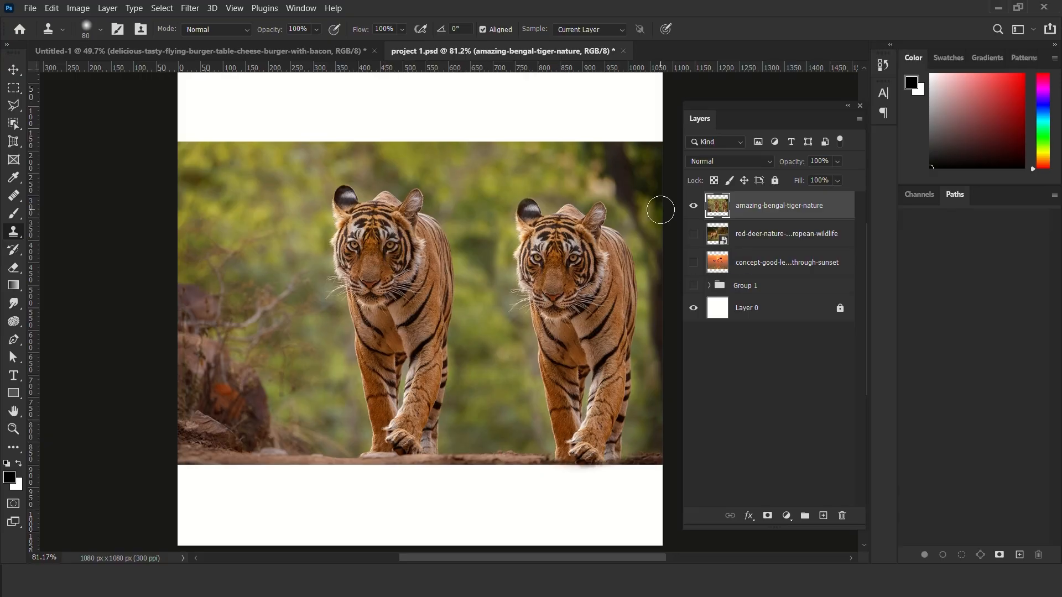
# Step: Hide the tiger layer, and show and select the red-deer-nature layer
pyautogui.click(692, 210)
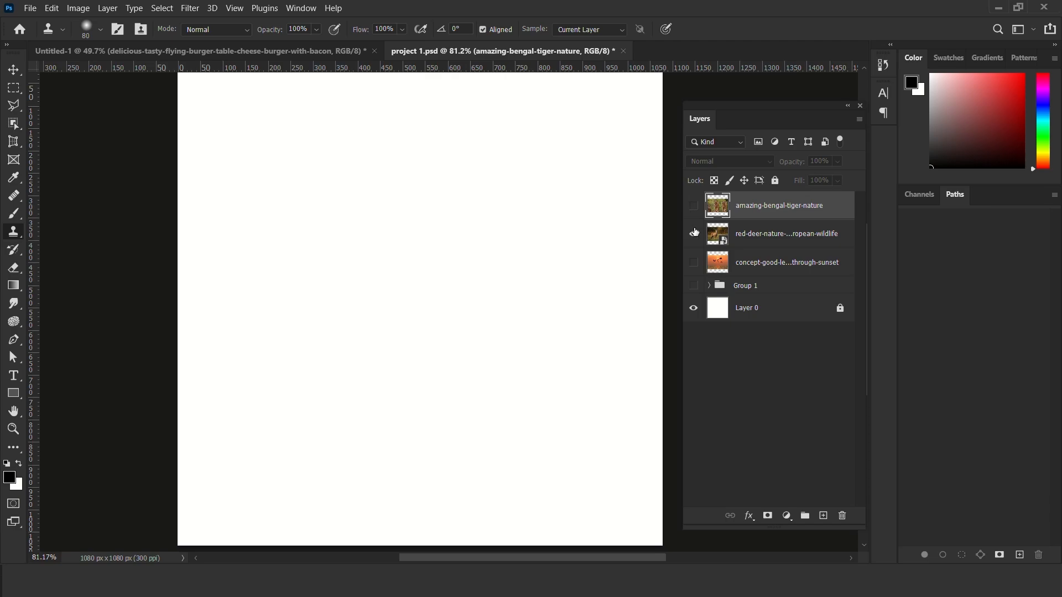
pyautogui.click(694, 234)
pyautogui.click(790, 238)
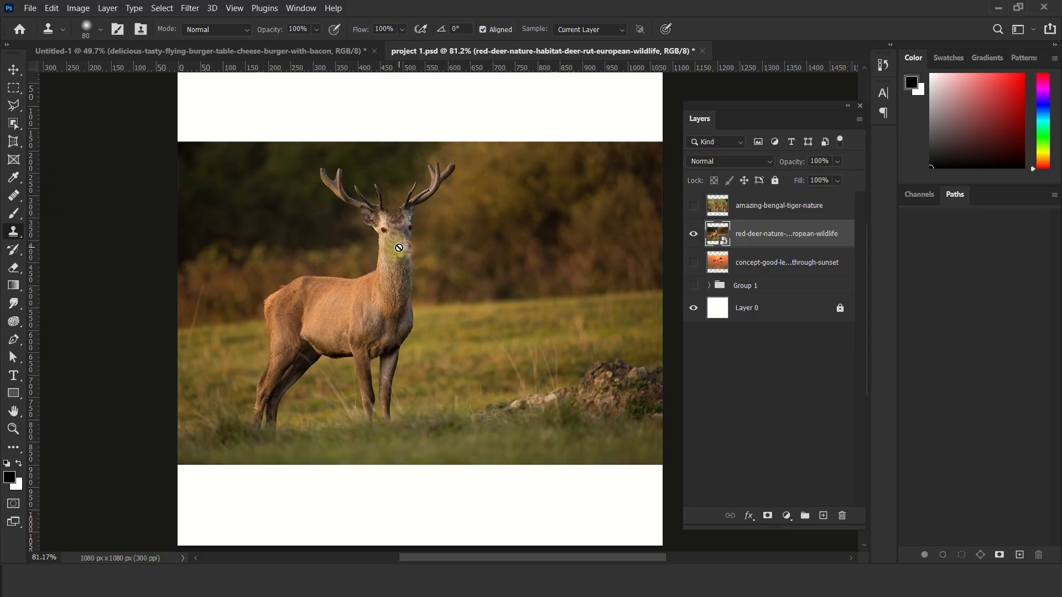
# Step: Sample the deer's face, rasterize the deer smart object, and clone a second deer right of the original
pyautogui.press('alt')
pyautogui.keyDown('alt'); pyautogui.click(399, 248); pyautogui.keyUp('alt')
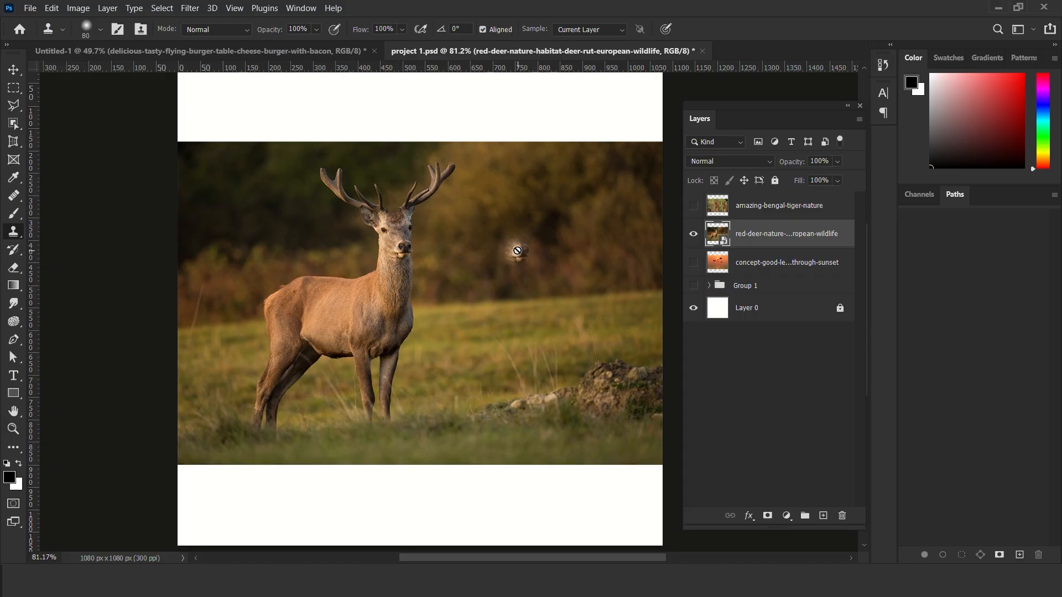
pyautogui.click(540, 237)
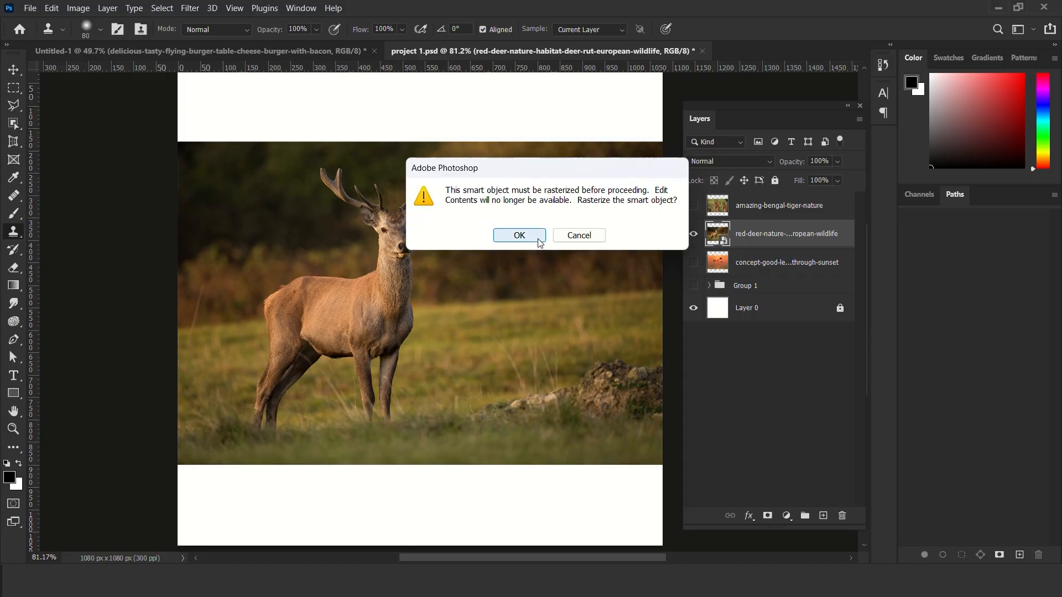
pyautogui.click(516, 234)
pyautogui.moveTo(552, 239)
pyautogui.mouseDown()
pyautogui.moveTo(527, 239)
pyautogui.moveTo(550, 236)
pyautogui.moveTo(527, 251)
pyautogui.moveTo(527, 208)
pyautogui.moveTo(493, 191)
pyautogui.moveTo(518, 218)
pyautogui.moveTo(555, 186)
pyautogui.moveTo(524, 213)
pyautogui.moveTo(479, 188)
pyautogui.moveTo(562, 179)
pyautogui.moveTo(576, 204)
pyautogui.moveTo(541, 290)
pyautogui.moveTo(479, 362)
pyautogui.moveTo(535, 265)
pyautogui.moveTo(445, 302)
pyautogui.moveTo(428, 362)
pyautogui.moveTo(425, 310)
pyautogui.moveTo(443, 257)
pyautogui.moveTo(405, 318)
pyautogui.moveTo(385, 390)
pyautogui.moveTo(505, 296)
pyautogui.moveTo(466, 371)
pyautogui.moveTo(474, 356)
pyautogui.moveTo(520, 386)
pyautogui.moveTo(501, 387)
pyautogui.moveTo(557, 323)
pyautogui.moveTo(524, 410)
pyautogui.moveTo(553, 239)
pyautogui.mouseUp()
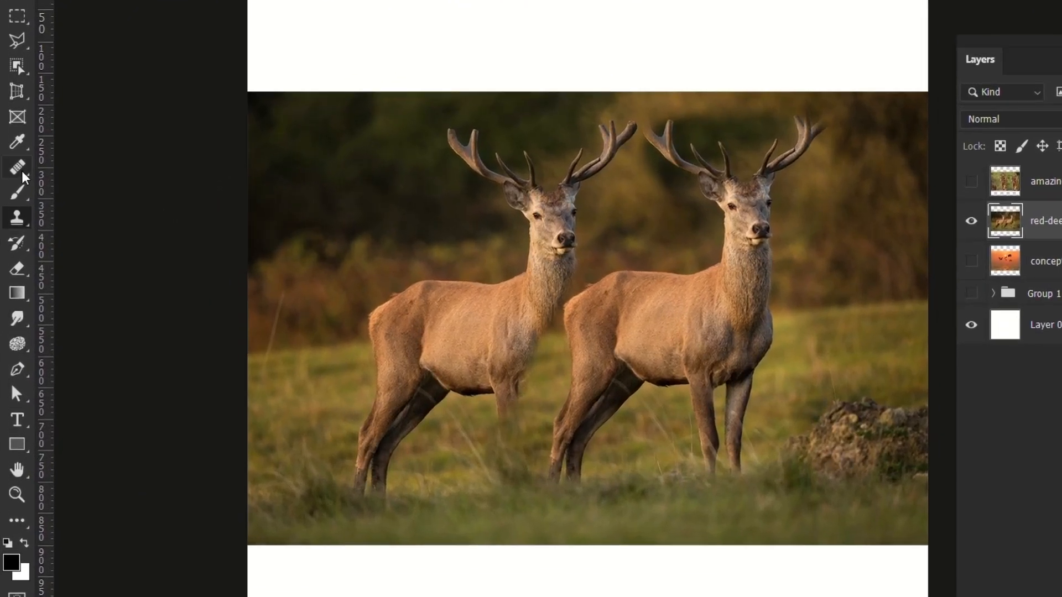
pyautogui.rightClick(20, 169)
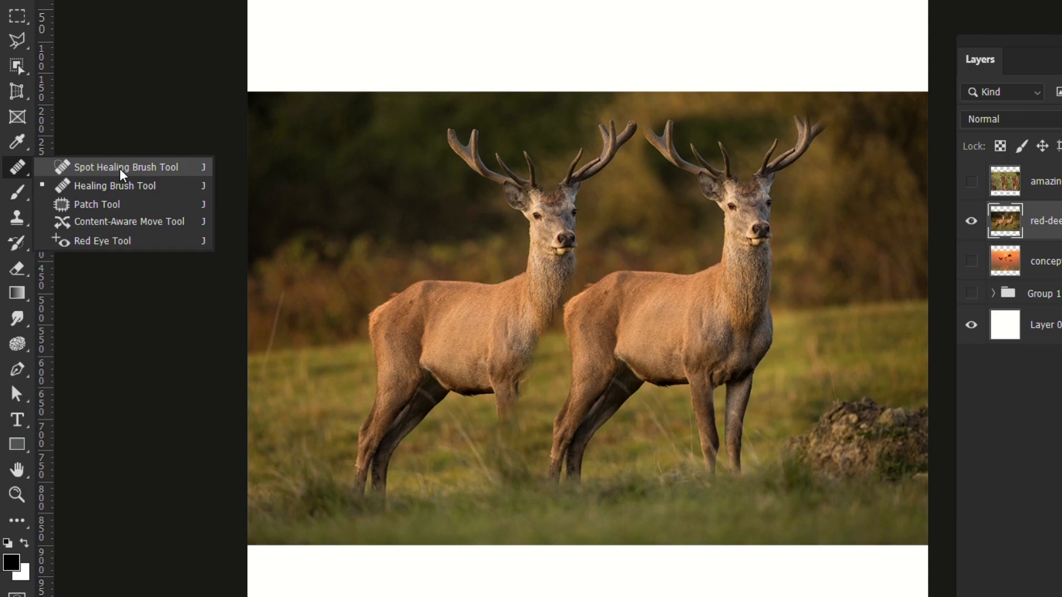
pyautogui.click(15, 219)
pyautogui.rightClick(15, 219)
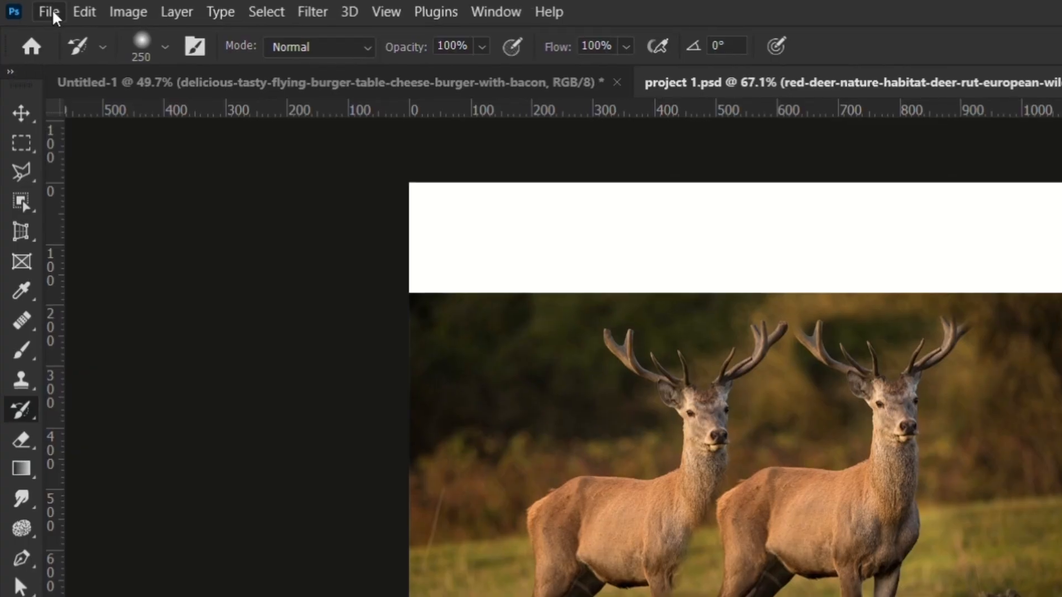
# Step: Open the amazing-bengal-tiger-nature (3) image as its own document and unlock its Background layer
pyautogui.click(49, 10)
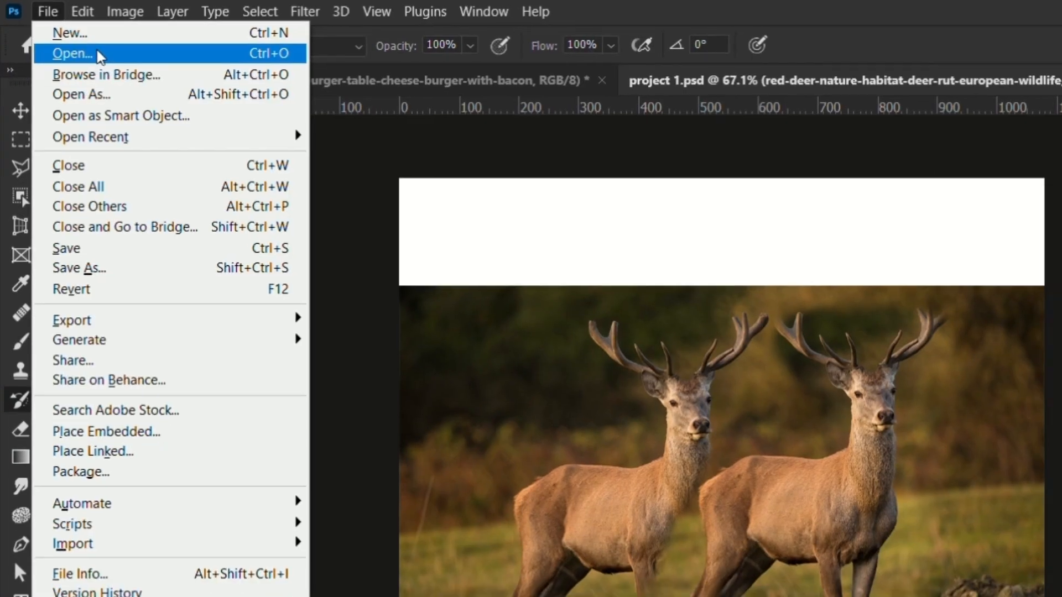
pyautogui.click(100, 55)
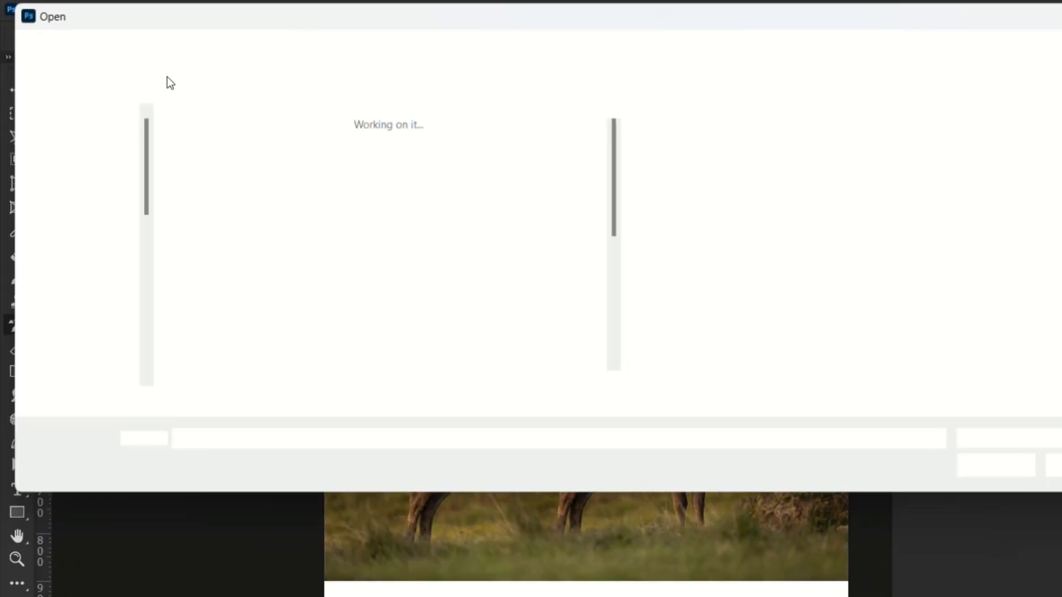
pyautogui.click(166, 138)
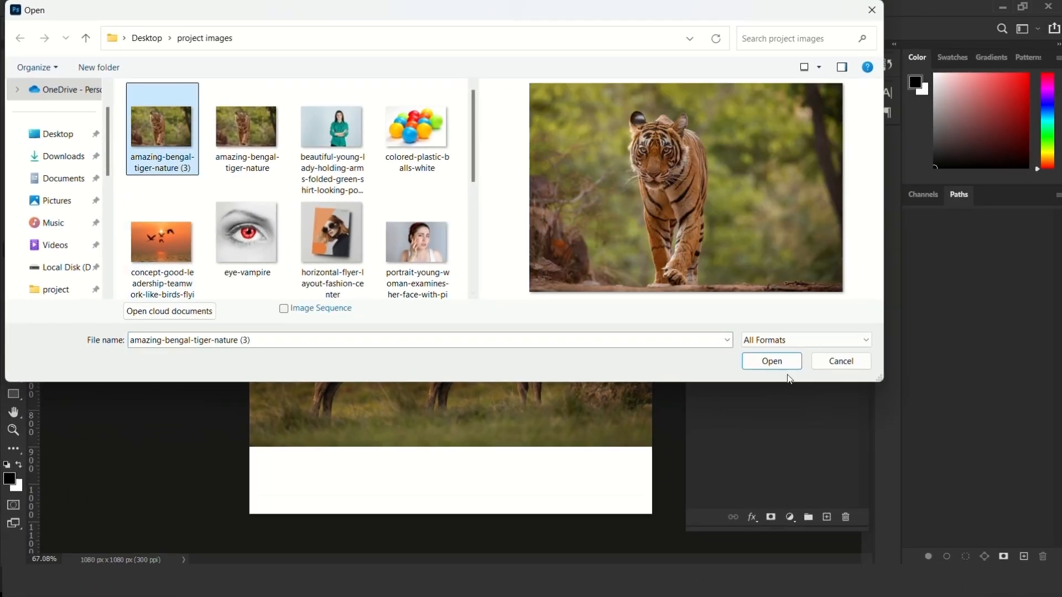
pyautogui.click(786, 363)
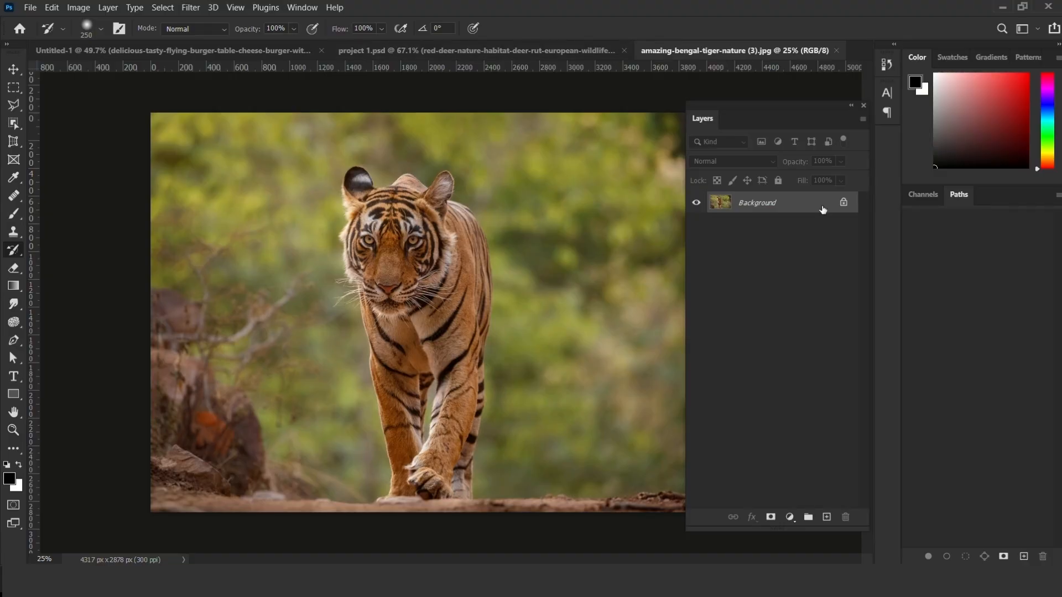
pyautogui.click(843, 202)
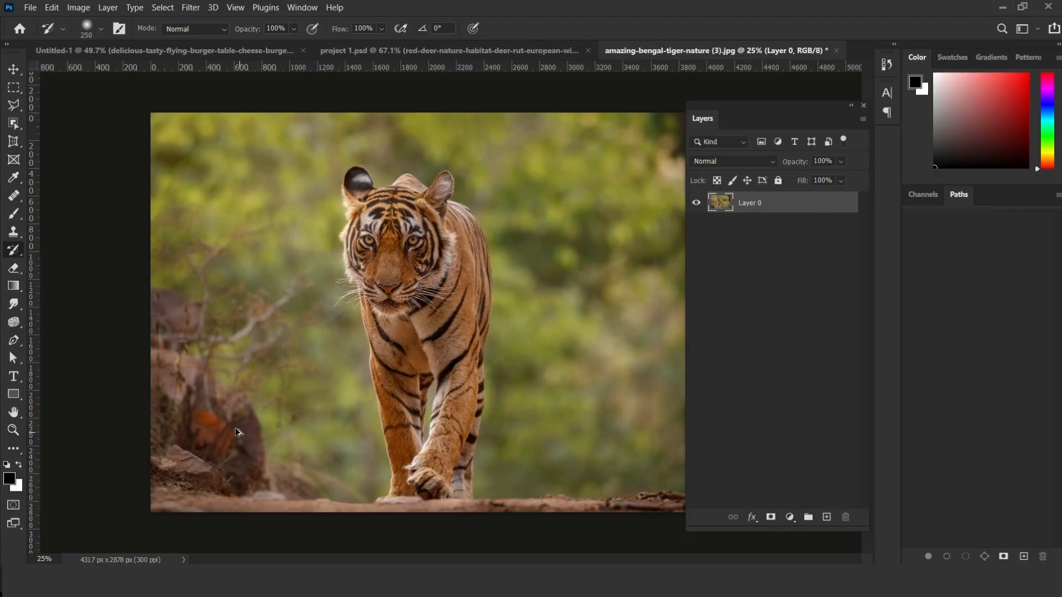
pyautogui.scroll(-1, 239, 432)
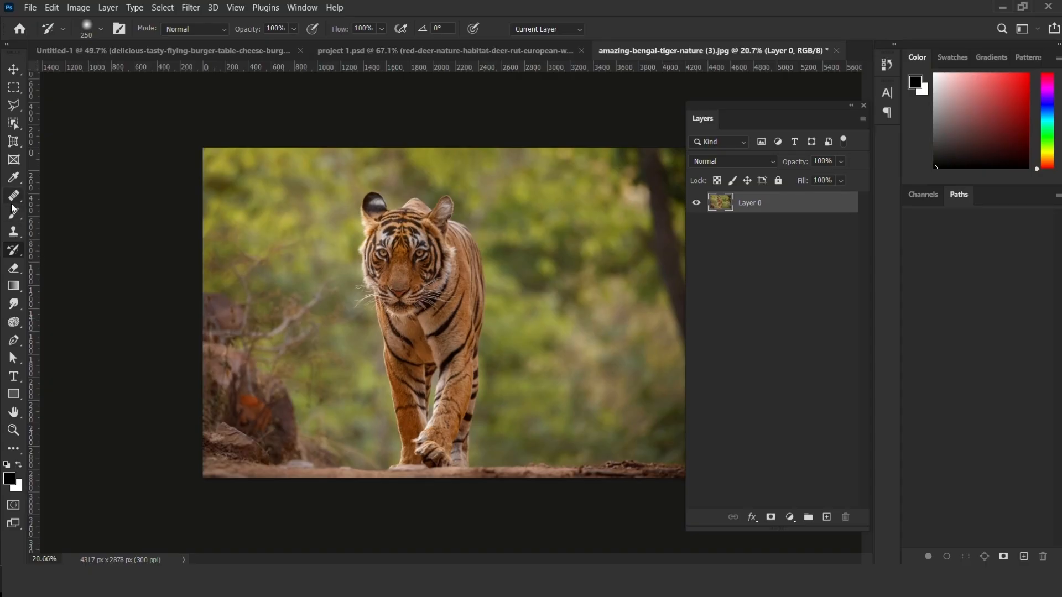
# Step: Use the Clone Stamp tool with a 600 px brush to clone the tiger, sampled at its face, onto the background right of it
pyautogui.click(13, 231)
pyautogui.rightClick(13, 231)
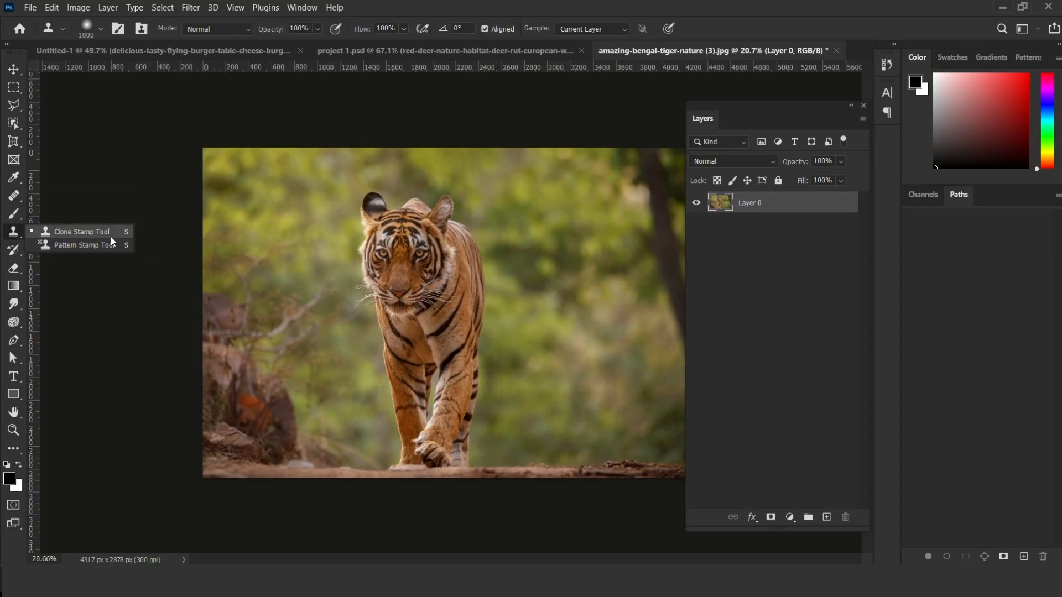
pyautogui.click(112, 237)
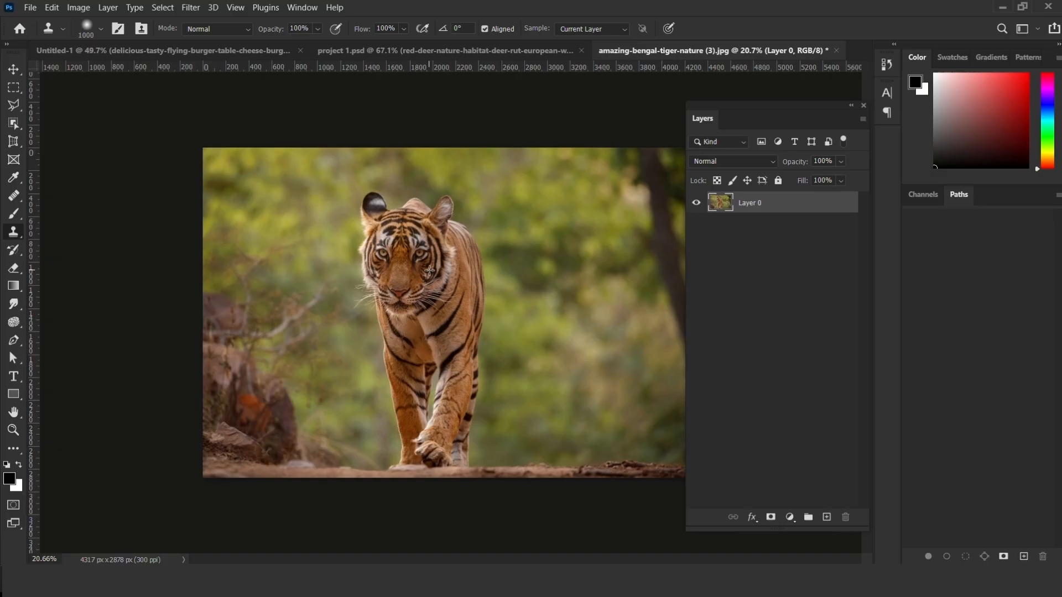
pyautogui.press('[')
pyautogui.keyDown('alt'); pyautogui.click(404, 278); pyautogui.keyUp('alt')
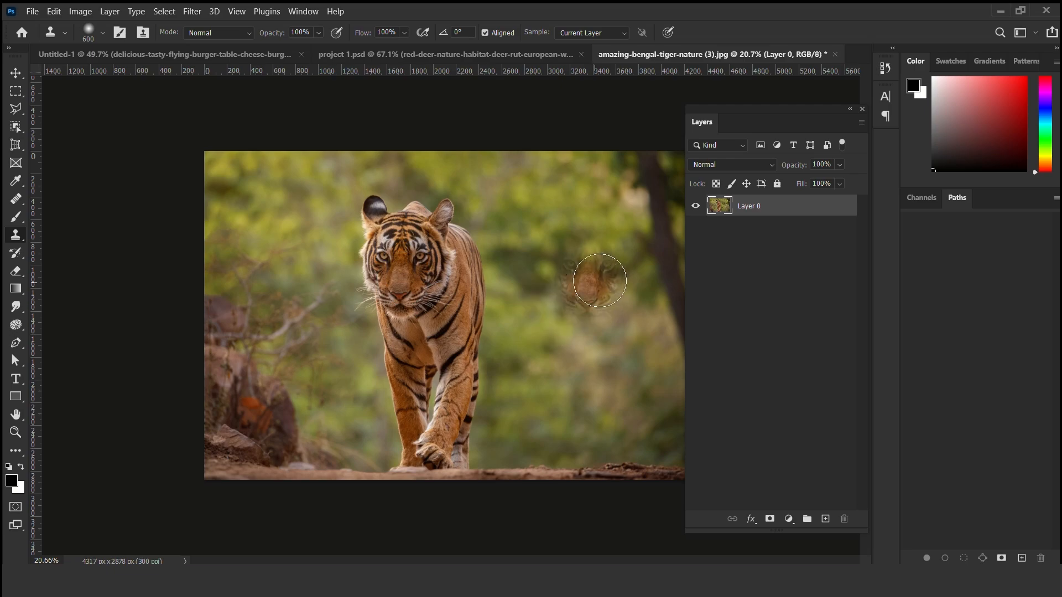
pyautogui.moveTo(595, 271)
pyautogui.mouseDown()
pyautogui.moveTo(623, 248)
pyautogui.moveTo(621, 273)
pyautogui.moveTo(574, 255)
pyautogui.moveTo(585, 225)
pyautogui.moveTo(632, 228)
pyautogui.moveTo(659, 269)
pyautogui.moveTo(638, 413)
pyautogui.moveTo(658, 340)
pyautogui.moveTo(658, 416)
pyautogui.moveTo(617, 448)
pyautogui.moveTo(595, 408)
pyautogui.moveTo(575, 199)
pyautogui.moveTo(654, 206)
pyautogui.mouseUp()
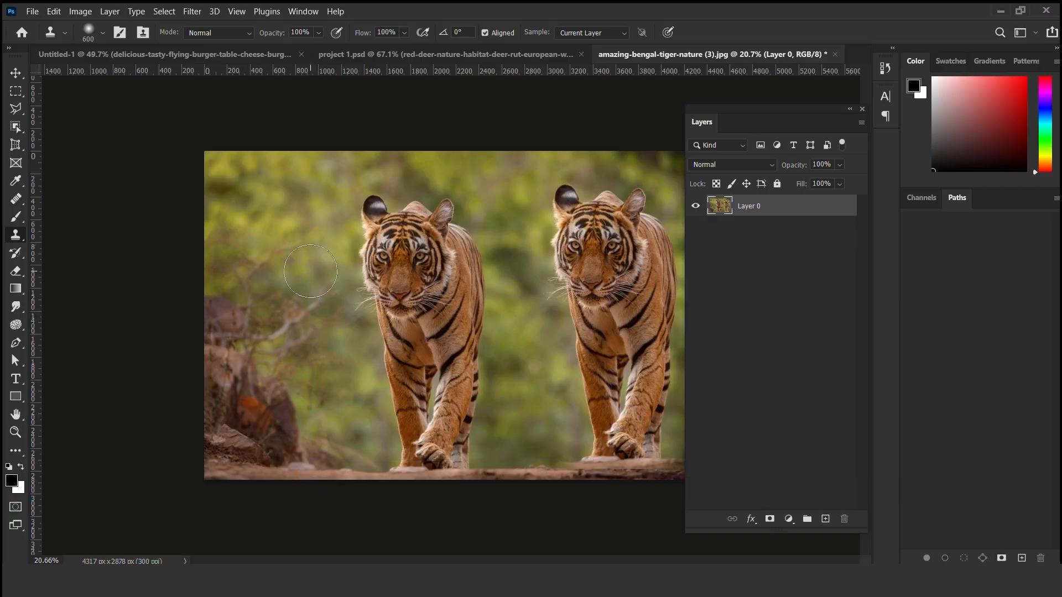
# Step: Clone another tiger onto the background left of the original, undoing the stray strokes that cover the original tiger
pyautogui.moveTo(406, 283); pyautogui.dragTo(411, 288)
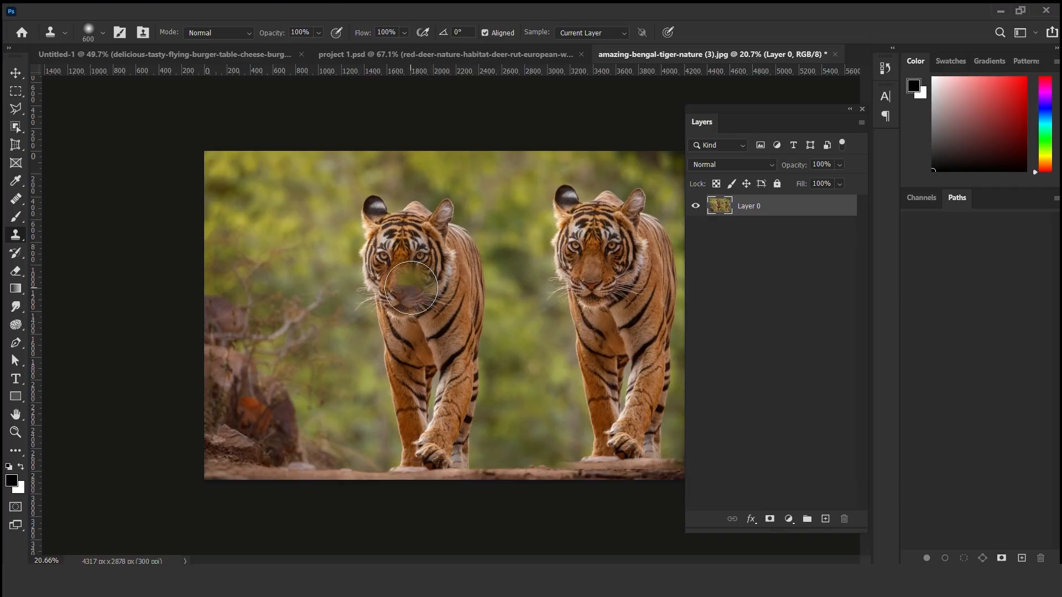
pyautogui.hotkey('ctrl', 'z')
pyautogui.moveTo(261, 280)
pyautogui.mouseDown()
pyautogui.moveTo(289, 268)
pyautogui.moveTo(271, 222)
pyautogui.moveTo(307, 252)
pyautogui.moveTo(329, 320)
pyautogui.moveTo(260, 376)
pyautogui.moveTo(265, 436)
pyautogui.moveTo(232, 299)
pyautogui.mouseUp()
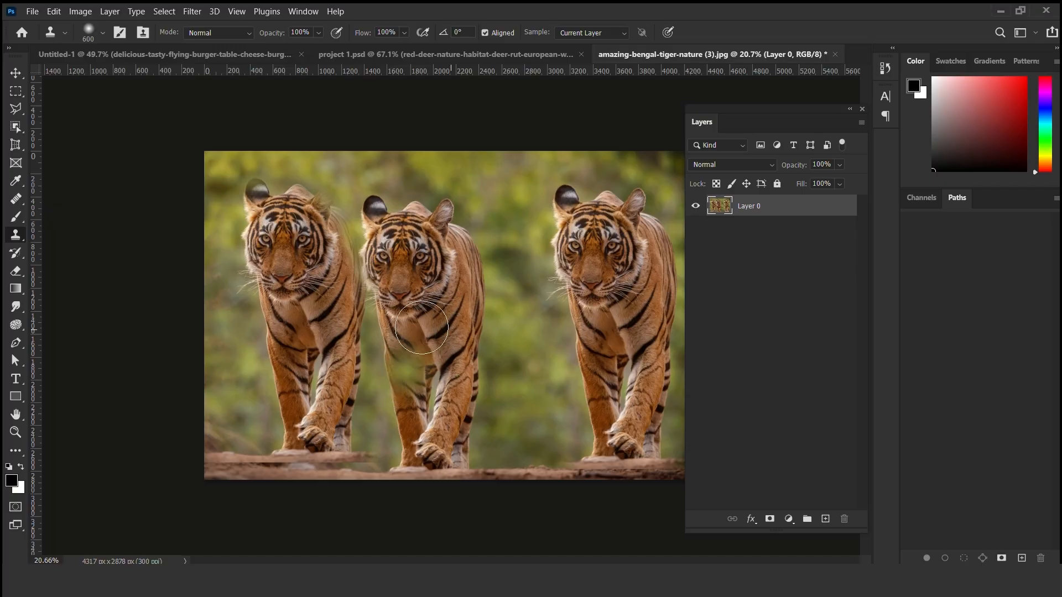
pyautogui.hotkey('ctrl', 'z')
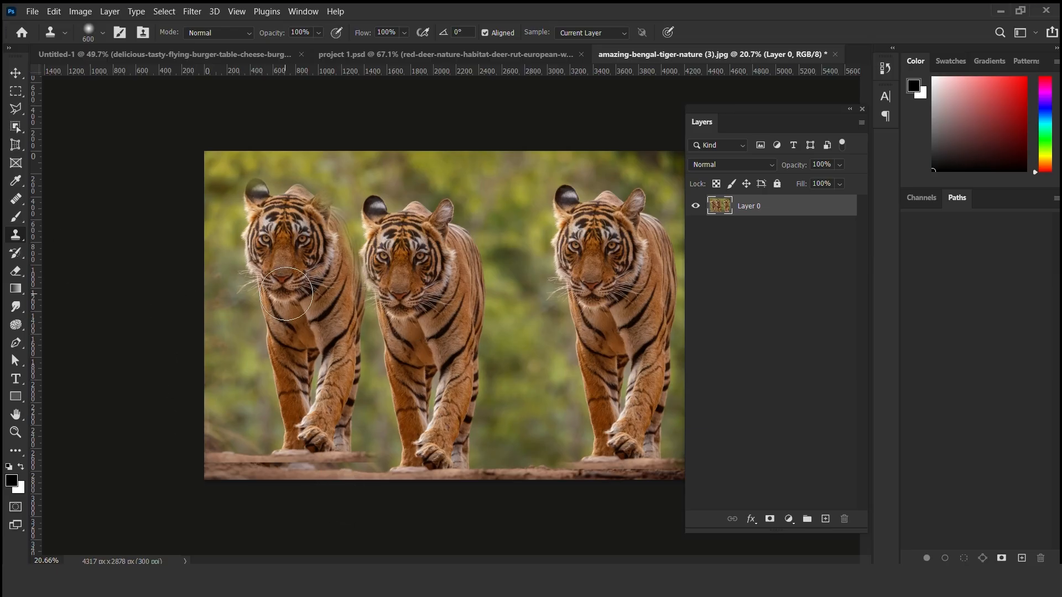
# Step: Paint over both cloned tigers with the History Brush at 600 px to restore the original background
pyautogui.click(12, 259)
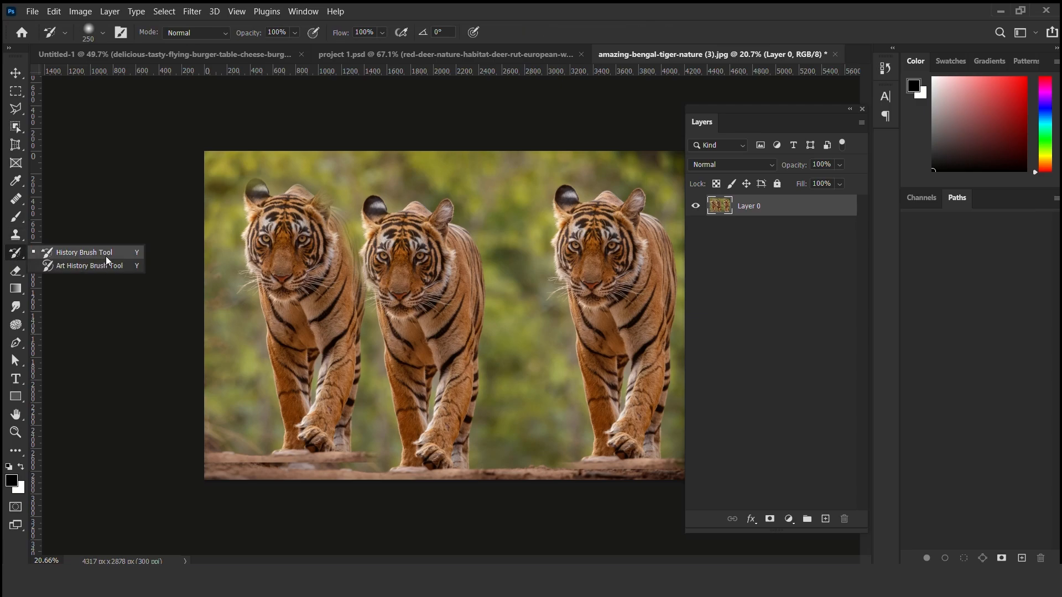
pyautogui.click(84, 253)
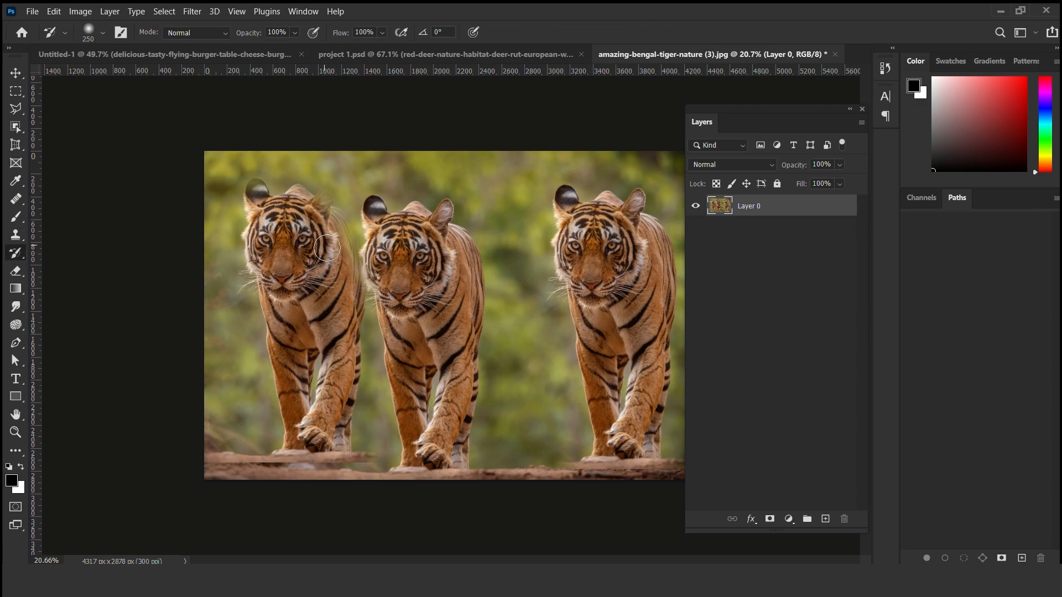
pyautogui.press(']')
pyautogui.press(']')
pyautogui.press(']')
pyautogui.press(']')
pyautogui.press(']')
pyautogui.moveTo(325, 245)
pyautogui.mouseDown()
pyautogui.moveTo(298, 287)
pyautogui.moveTo(305, 214)
pyautogui.moveTo(329, 338)
pyautogui.moveTo(322, 374)
pyautogui.moveTo(332, 225)
pyautogui.moveTo(354, 318)
pyautogui.moveTo(345, 439)
pyautogui.moveTo(321, 420)
pyautogui.moveTo(277, 177)
pyautogui.moveTo(250, 361)
pyautogui.moveTo(227, 331)
pyautogui.moveTo(318, 333)
pyautogui.moveTo(250, 418)
pyautogui.moveTo(299, 437)
pyautogui.mouseUp()
pyautogui.moveTo(636, 354)
pyautogui.mouseDown()
pyautogui.moveTo(578, 255)
pyautogui.moveTo(480, 225)
pyautogui.moveTo(387, 249)
pyautogui.moveTo(509, 279)
pyautogui.moveTo(625, 253)
pyautogui.moveTo(653, 171)
pyautogui.moveTo(621, 226)
pyautogui.moveTo(610, 350)
pyautogui.moveTo(658, 314)
pyautogui.moveTo(632, 226)
pyautogui.moveTo(611, 414)
pyautogui.moveTo(671, 418)
pyautogui.moveTo(664, 386)
pyautogui.moveTo(581, 315)
pyautogui.moveTo(619, 387)
pyautogui.mouseUp()
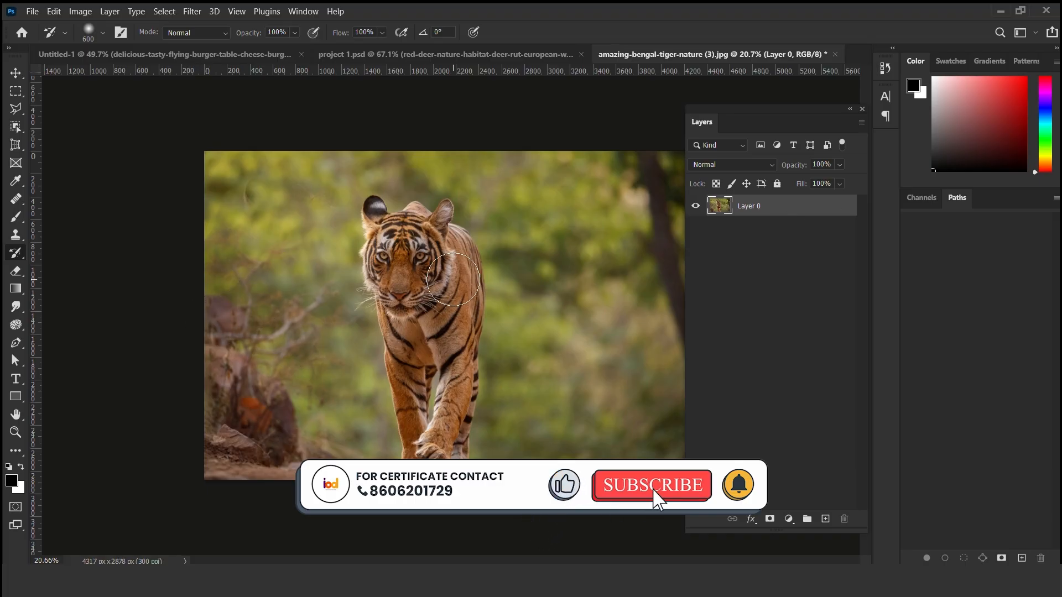
# Step: Sample the tiger's cheek with the Clone Stamp tool and clone its head and upper body onto the background right of it
pyautogui.click(16, 234)
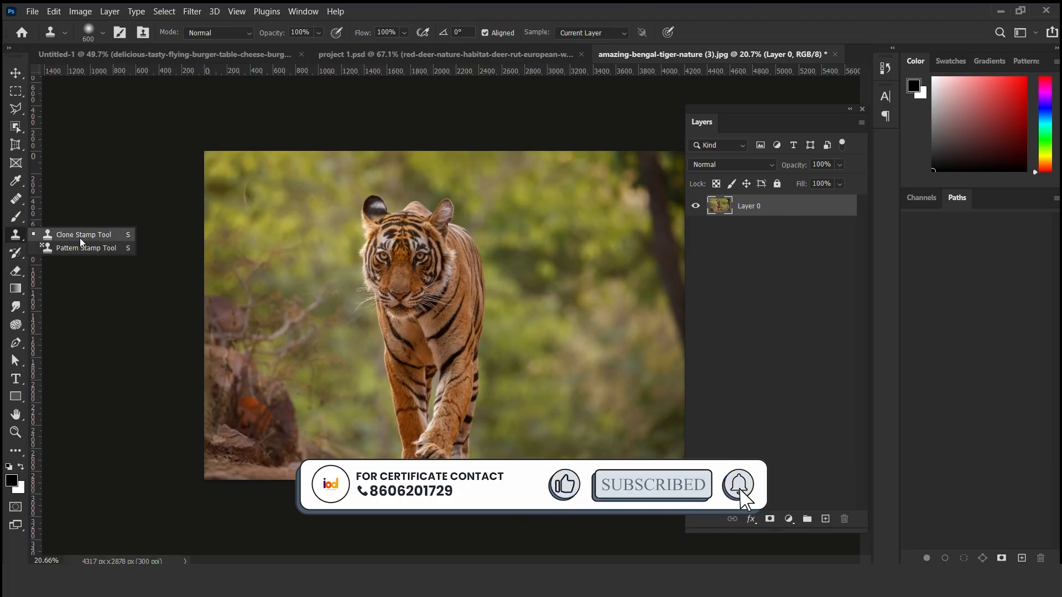
pyautogui.click(80, 238)
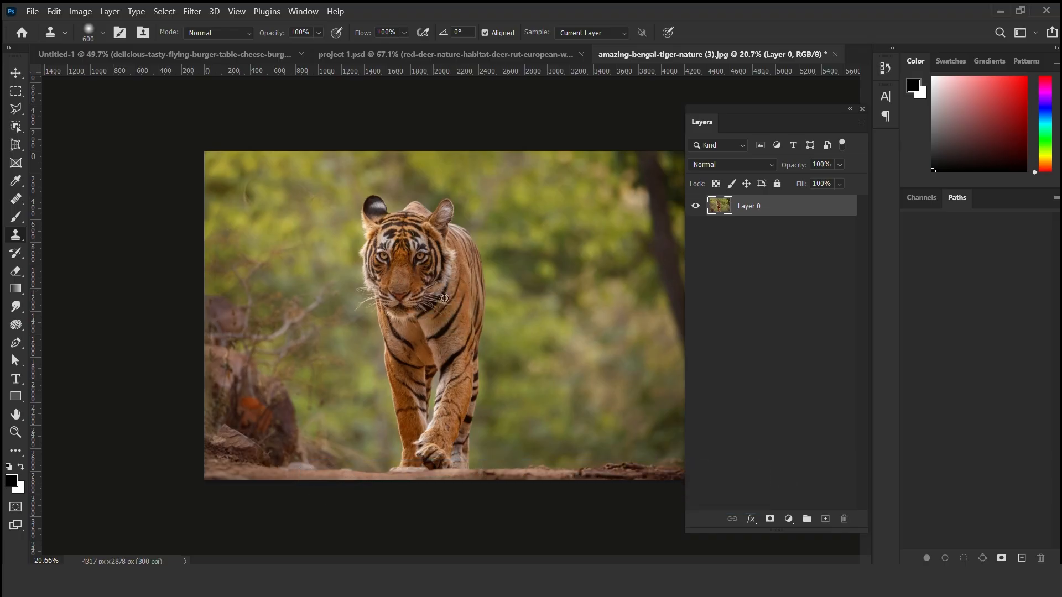
pyautogui.keyDown('alt'); pyautogui.click(444, 298); pyautogui.keyUp('alt')
pyautogui.moveTo(575, 288)
pyautogui.mouseDown()
pyautogui.moveTo(620, 332)
pyautogui.moveTo(633, 257)
pyautogui.moveTo(531, 337)
pyautogui.moveTo(628, 318)
pyautogui.moveTo(501, 306)
pyautogui.mouseUp()
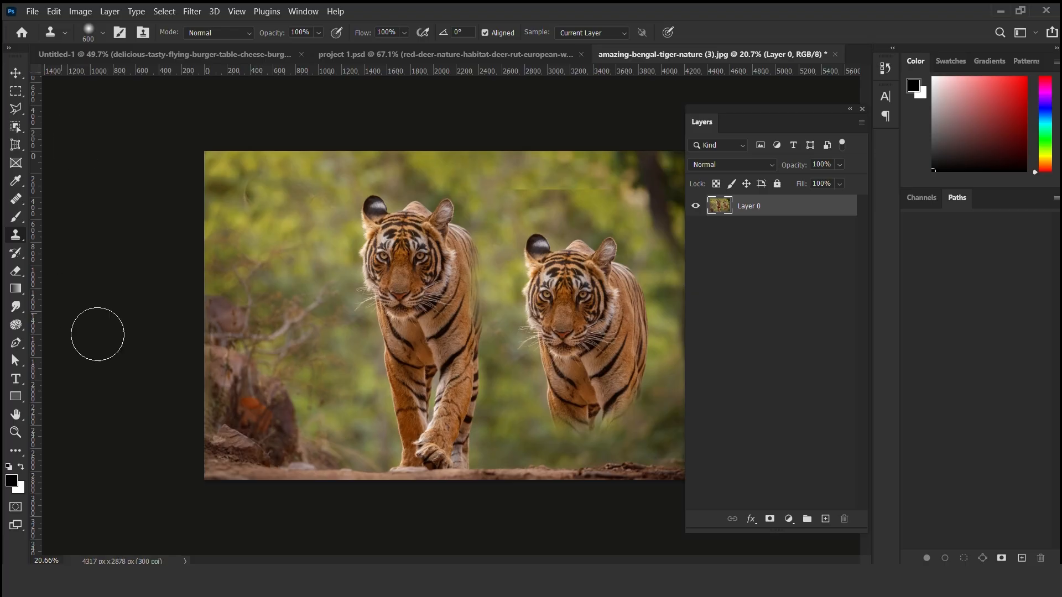
# Step: Draw a black rectangle of about 960 x 768 px on the background left of the tiger's face
pyautogui.rightClick(16, 396)
pyautogui.click(138, 397)
pyautogui.moveTo(254, 233); pyautogui.dragTo(365, 320)
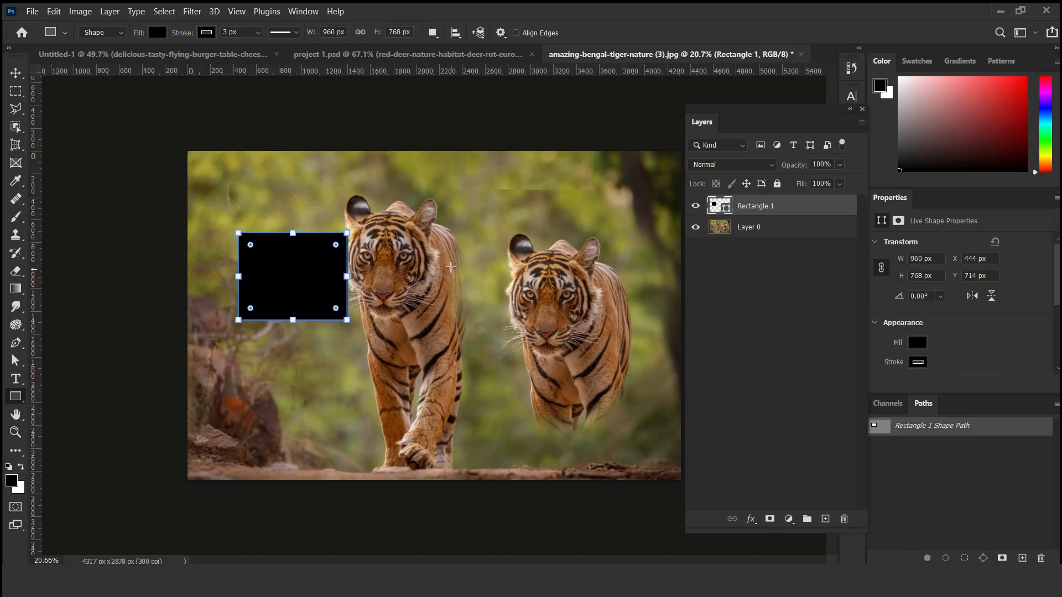
# Step: Rasterize the Rectangle 1 shape layer and paint over the whole image on it with the History Brush to restore the original photo
pyautogui.rightClick(15, 253)
pyautogui.click(66, 253)
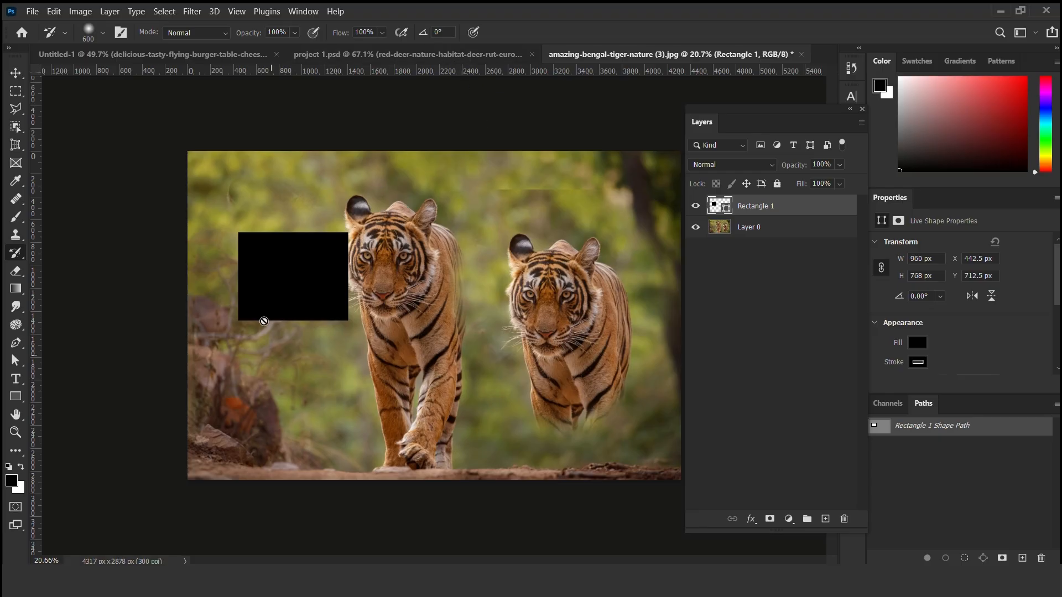
pyautogui.click(770, 215)
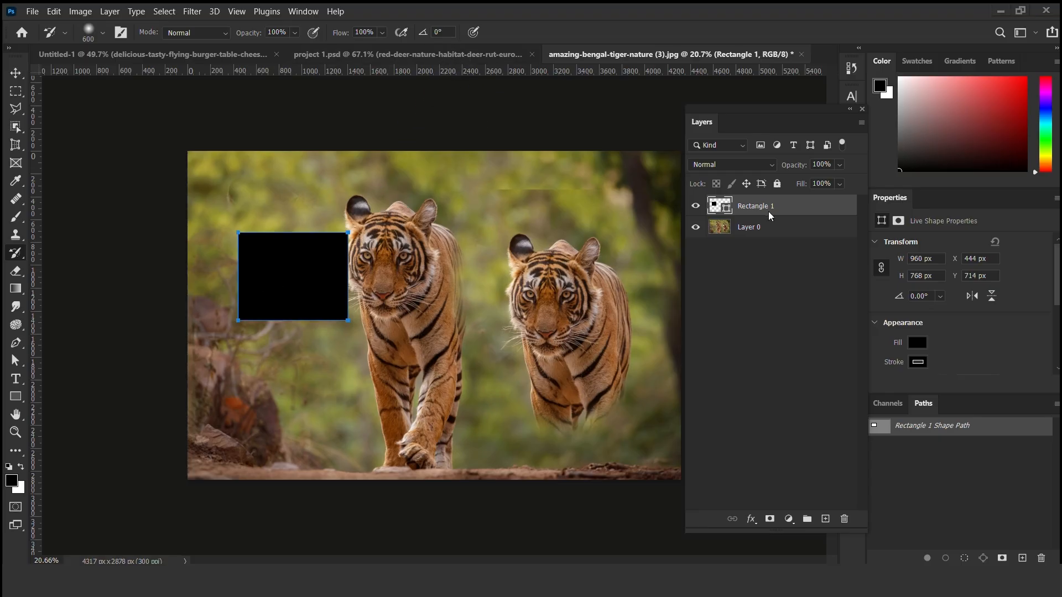
pyautogui.click(316, 251)
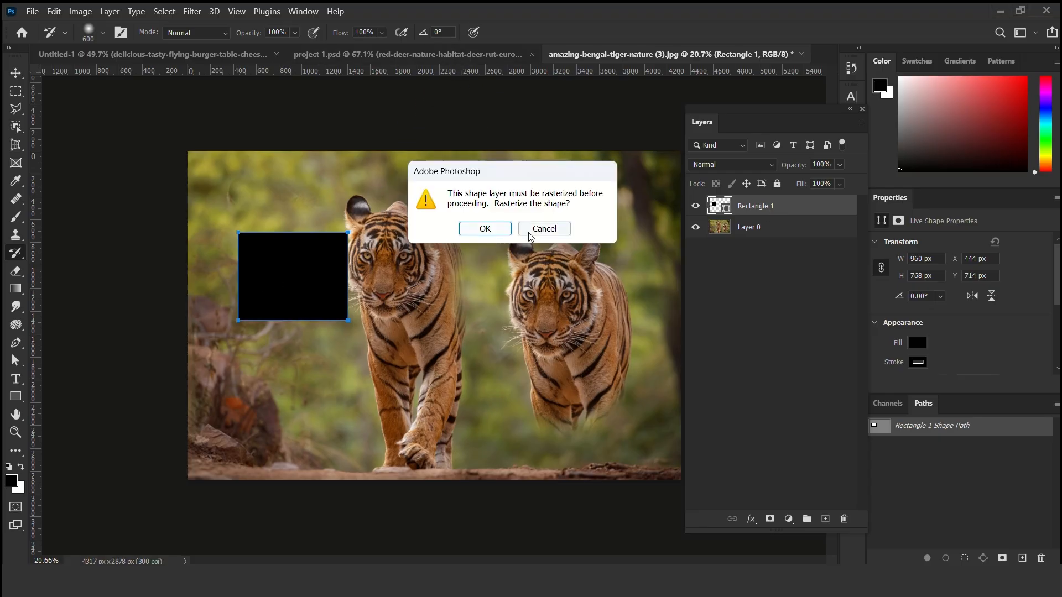
pyautogui.click(468, 231)
pyautogui.moveTo(153, 284)
pyautogui.mouseDown()
pyautogui.moveTo(240, 252)
pyautogui.moveTo(237, 302)
pyautogui.moveTo(402, 328)
pyautogui.moveTo(460, 230)
pyautogui.moveTo(427, 205)
pyautogui.moveTo(463, 234)
pyautogui.moveTo(294, 249)
pyautogui.moveTo(434, 270)
pyautogui.moveTo(362, 251)
pyautogui.moveTo(384, 307)
pyautogui.moveTo(241, 350)
pyautogui.moveTo(505, 203)
pyautogui.mouseUp()
pyautogui.moveTo(711, 180); pyautogui.dragTo(249, 345)
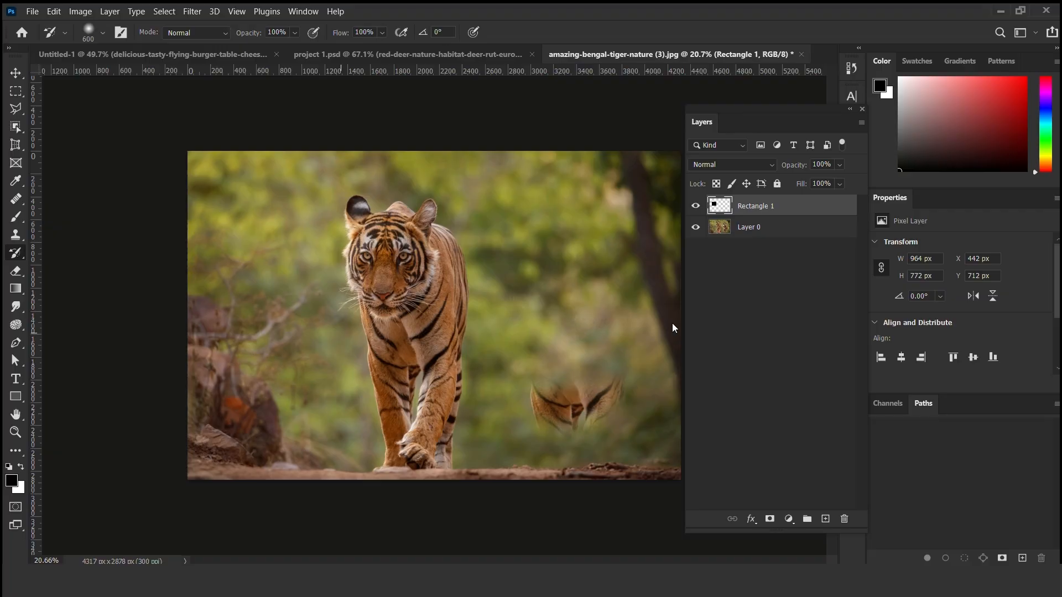
pyautogui.moveTo(673, 324)
pyautogui.mouseDown()
pyautogui.moveTo(511, 410)
pyautogui.moveTo(666, 401)
pyautogui.mouseUp()
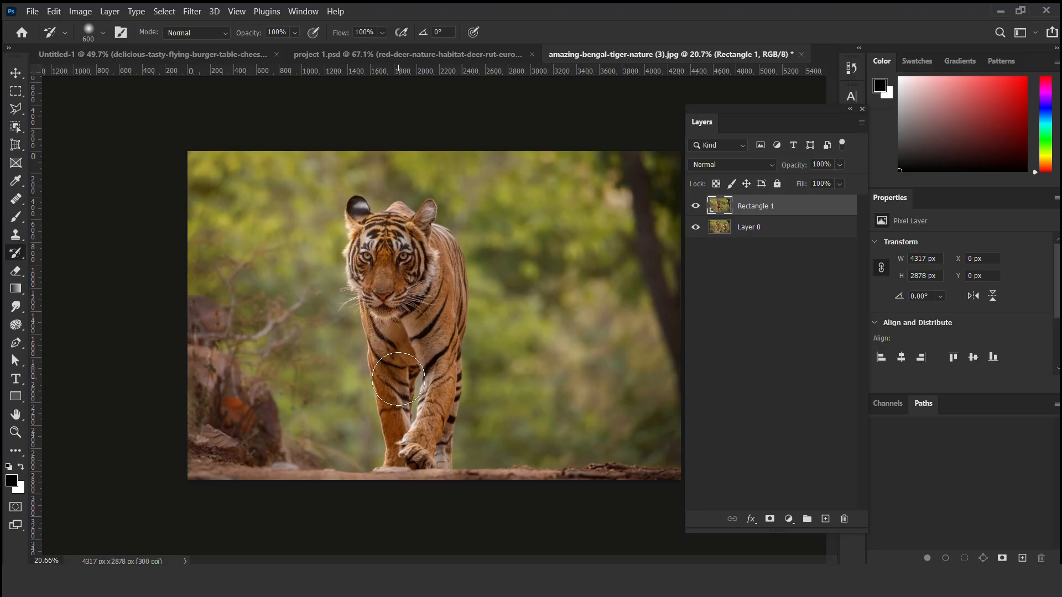
# Step: Switch to the project 1.psd document and unlock its Layer 0
pyautogui.click(393, 58)
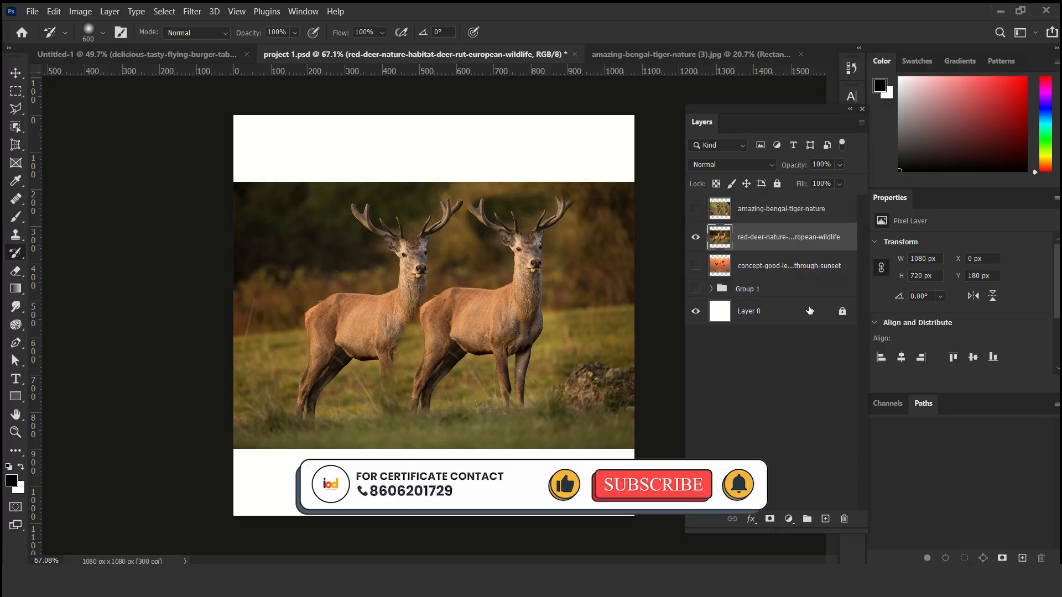
pyautogui.click(845, 315)
pyautogui.click(844, 315)
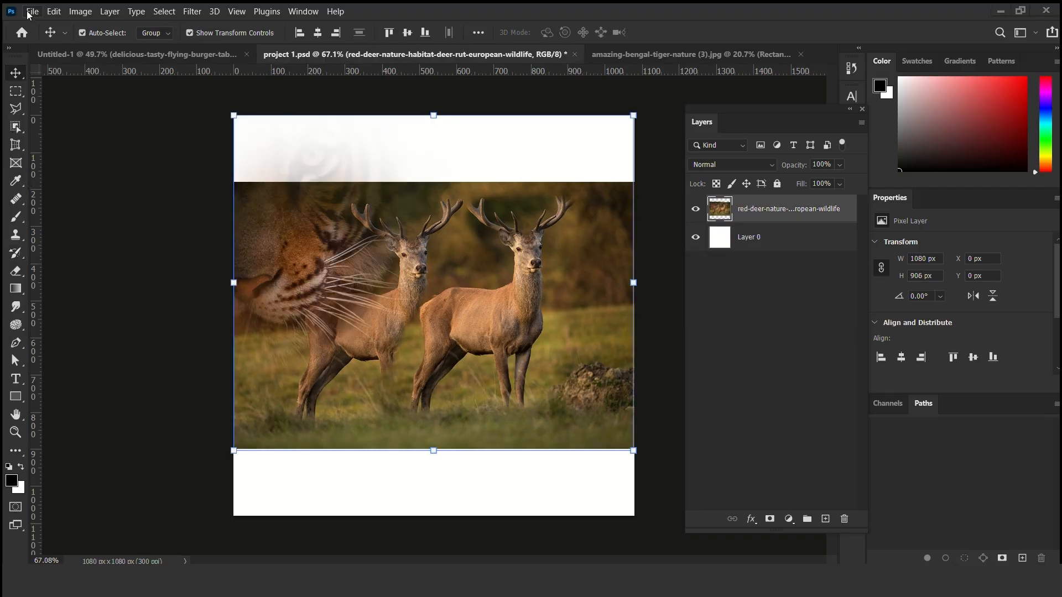
# Step: Create a new 1080 x 1080 px document at 300 ppi with white background contents
pyautogui.click(31, 12)
pyautogui.click(46, 25)
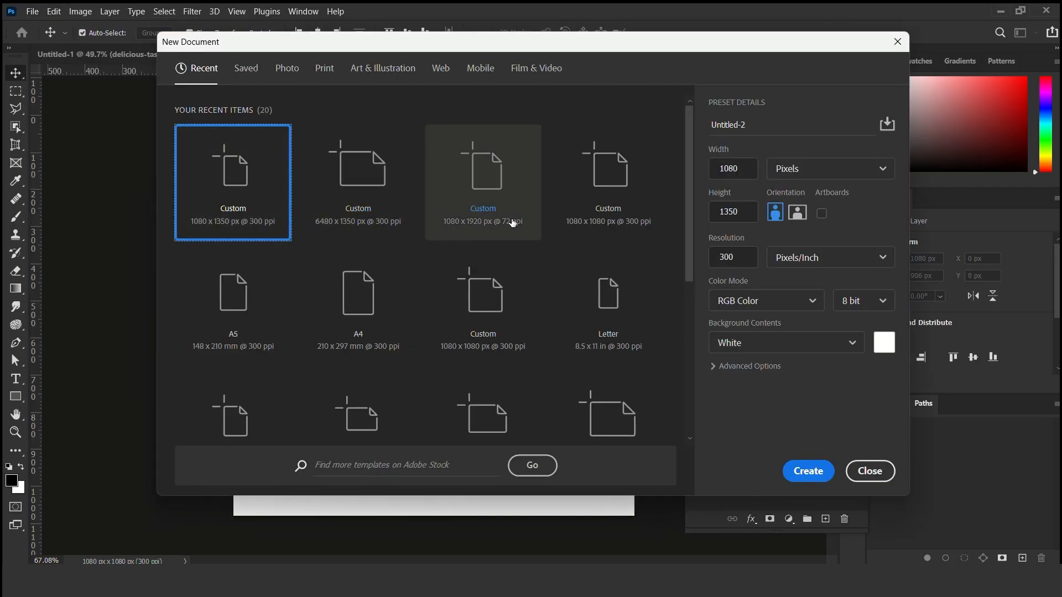
pyautogui.click(608, 216)
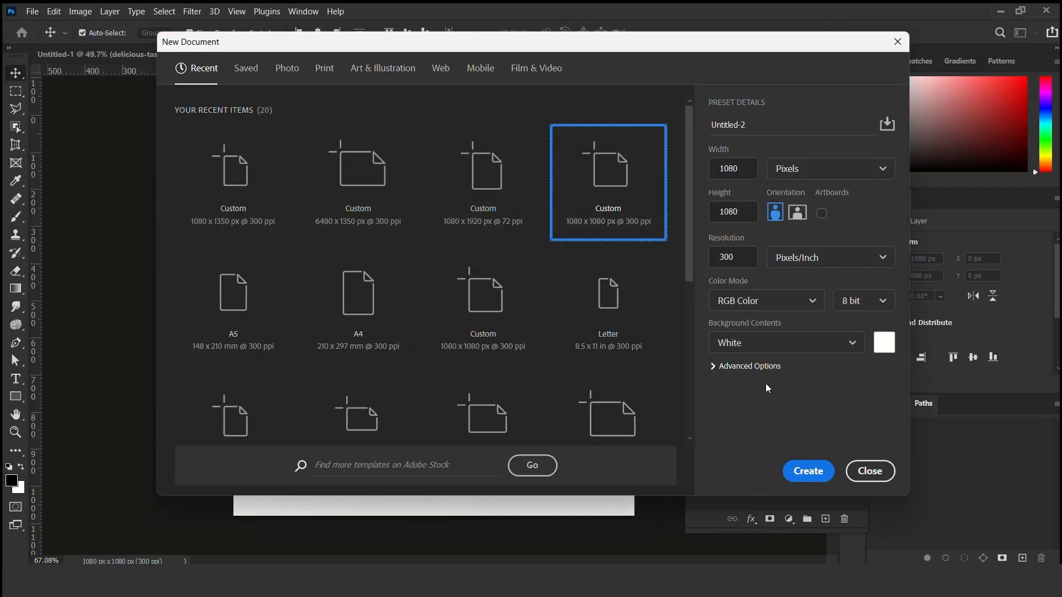
pyautogui.click(808, 471)
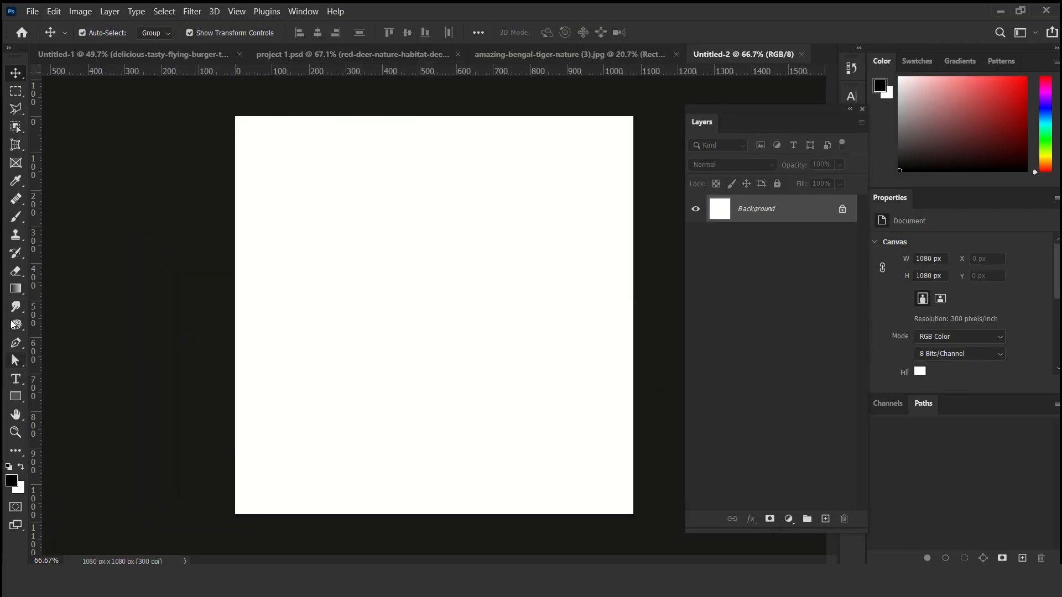
# Step: Scribble black freehand loops on the white Background layer with the Brush tool, enlarging the brush to 80 px
pyautogui.click(17, 404)
pyautogui.click(20, 217)
pyautogui.moveTo(307, 246)
pyautogui.mouseDown()
pyautogui.moveTo(357, 299)
pyautogui.moveTo(354, 287)
pyautogui.moveTo(292, 315)
pyautogui.mouseUp()
pyautogui.press(']')
pyautogui.press(']')
pyautogui.press(']')
pyautogui.press(']')
pyautogui.press(']')
pyautogui.press(']')
pyautogui.press(']')
pyautogui.press(']')
pyautogui.press(']')
pyautogui.press(']')
pyautogui.press(']')
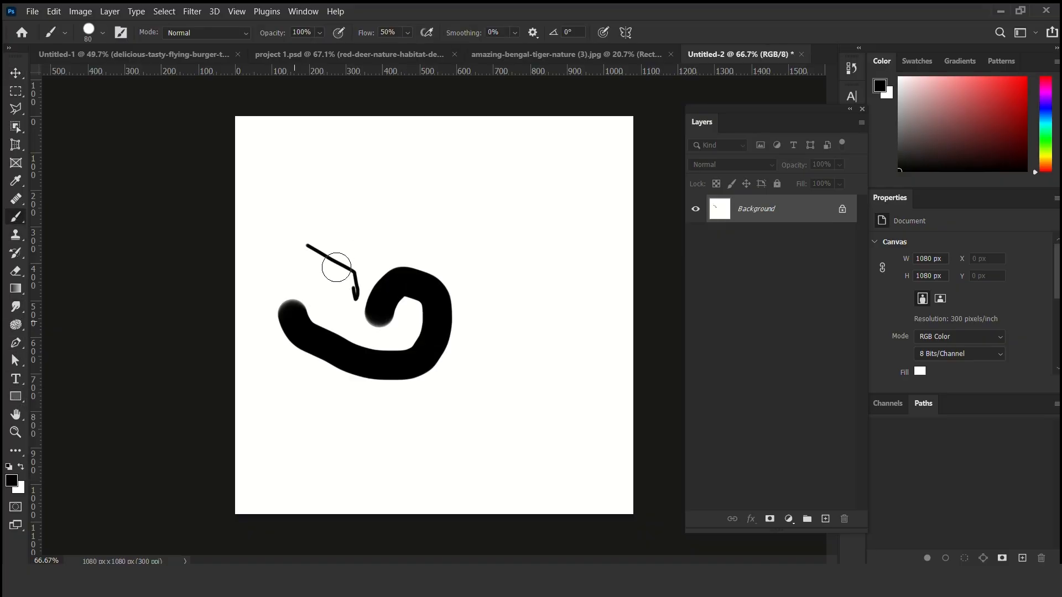
pyautogui.moveTo(337, 267); pyautogui.dragTo(412, 288)
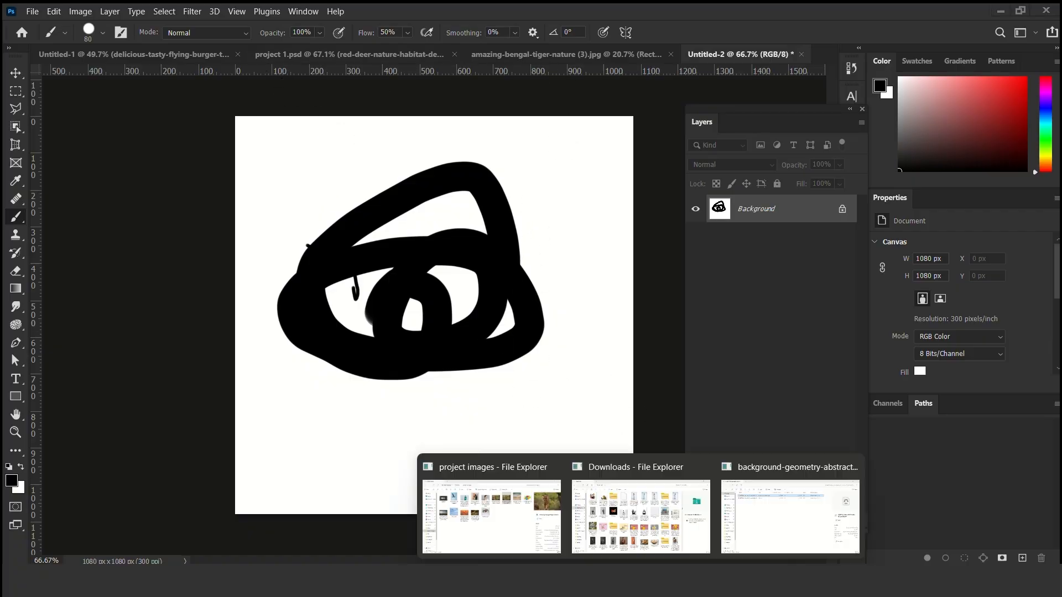
# Step: Place the concept-good-leadership birds-at-sunset image from the project images folder into the Untitled-2 document
pyautogui.click(412, 534)
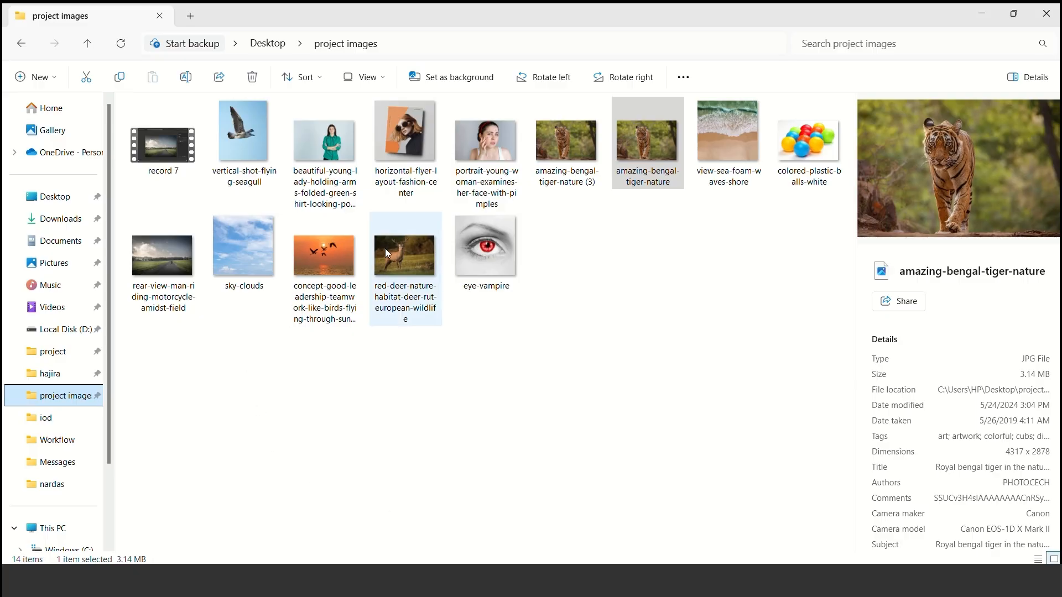
pyautogui.click(330, 262)
pyautogui.click(734, 507)
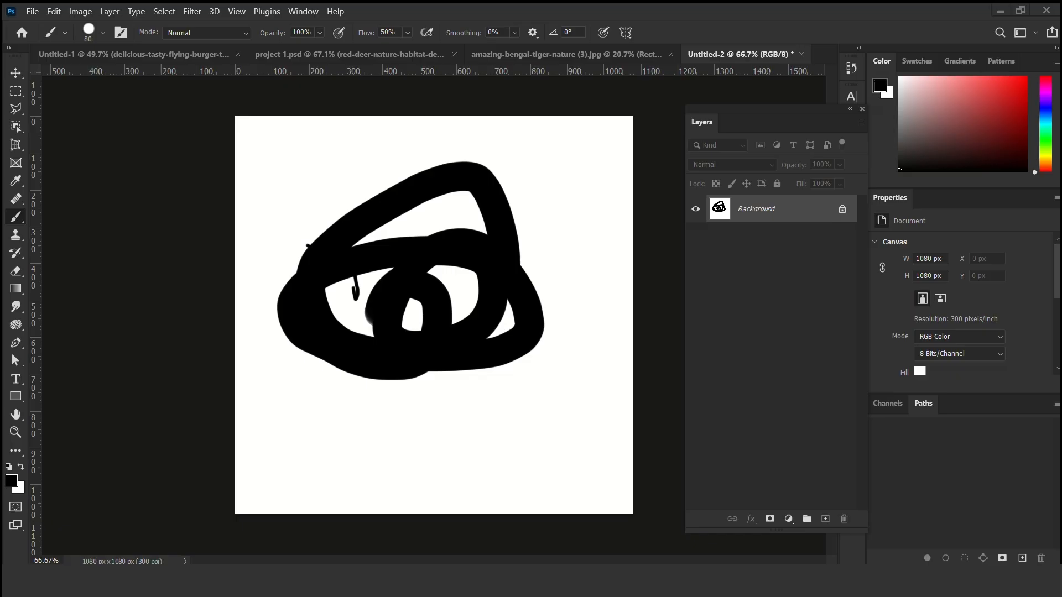
pyautogui.moveTo(402, 277); pyautogui.dragTo(403, 277)
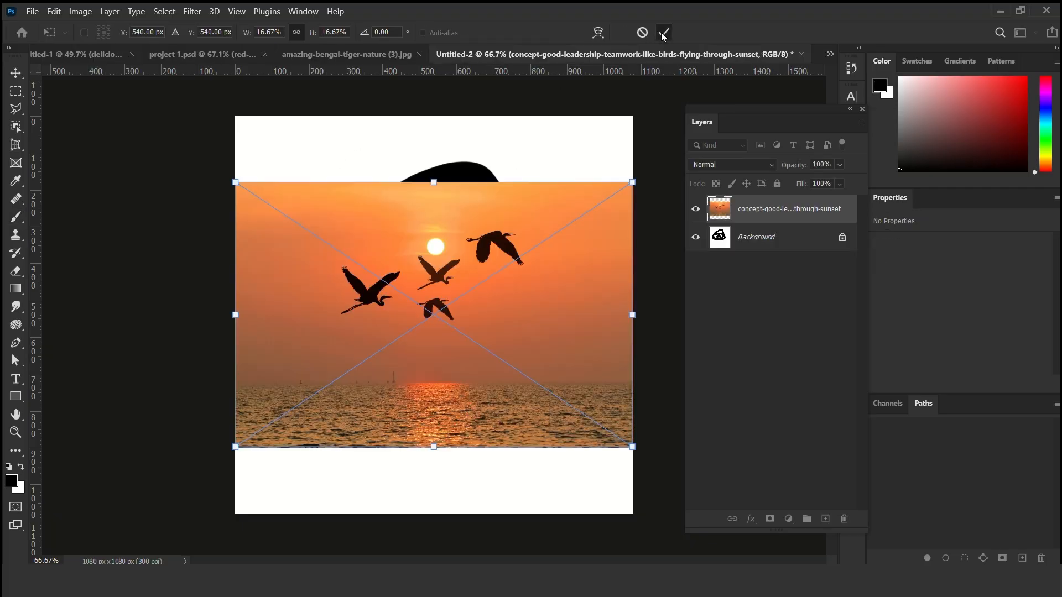
pyautogui.click(663, 36)
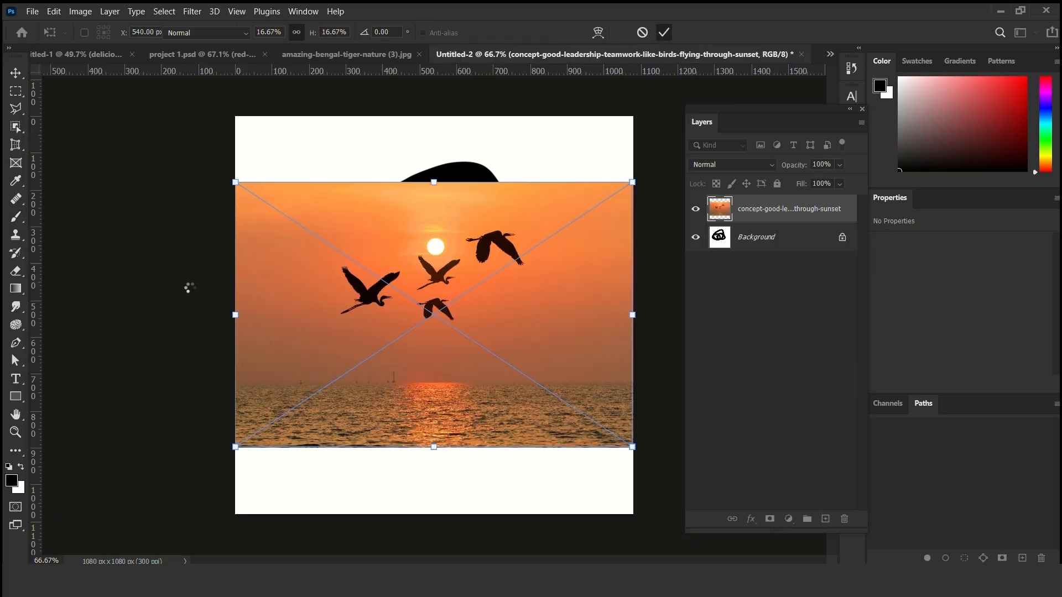
# Step: Rasterize the sunset smart object and paint the canvas back to white with the 300 px History Brush on it and the Background layer
pyautogui.click(15, 253)
pyautogui.click(83, 254)
pyautogui.click(386, 258)
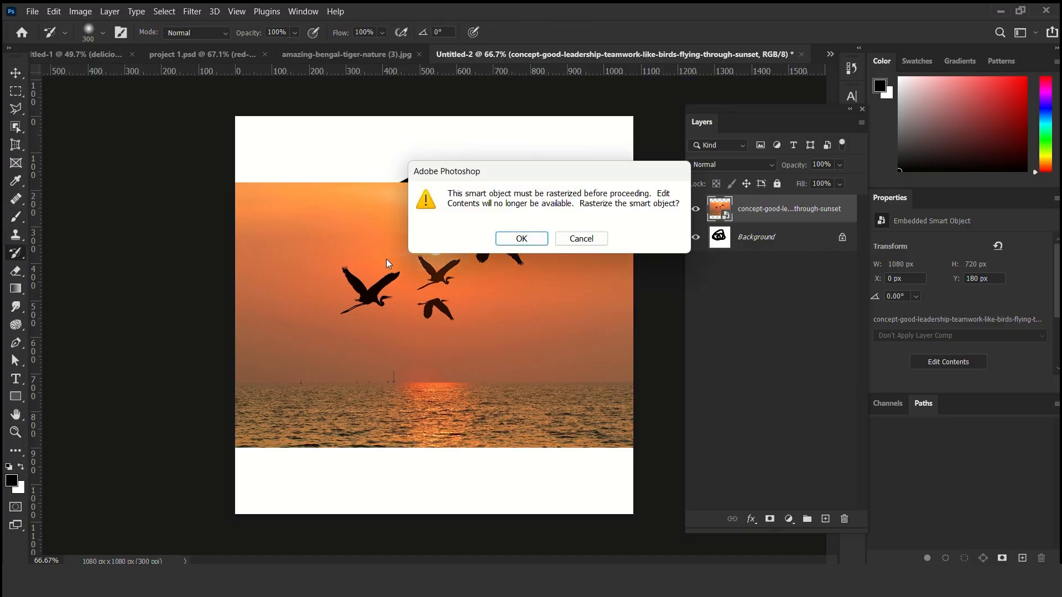
pyautogui.click(523, 238)
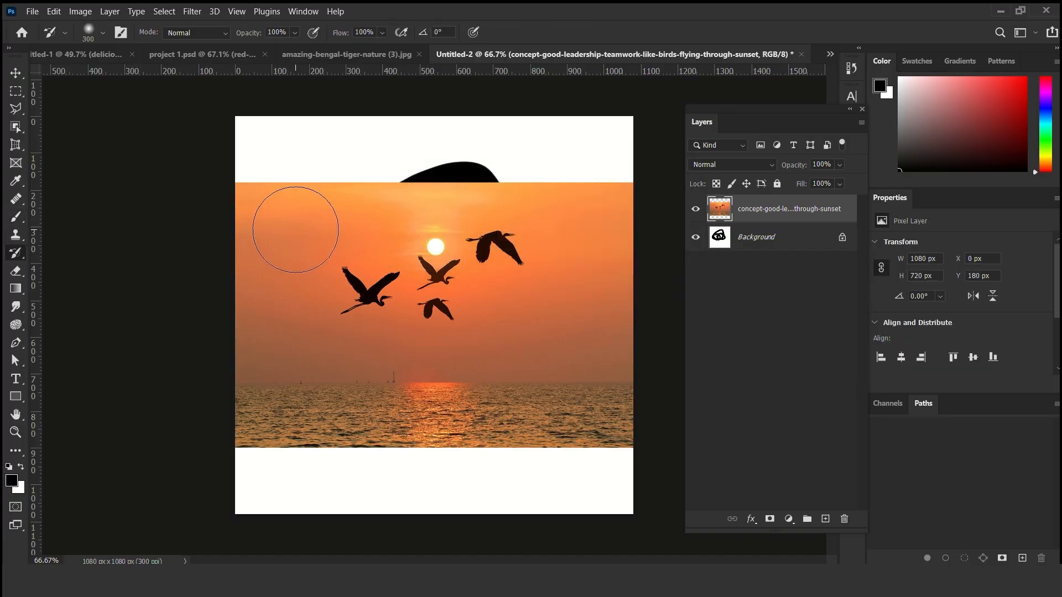
pyautogui.moveTo(305, 224)
pyautogui.mouseDown()
pyautogui.moveTo(560, 241)
pyautogui.moveTo(264, 252)
pyautogui.moveTo(406, 208)
pyautogui.moveTo(571, 214)
pyautogui.moveTo(277, 206)
pyautogui.moveTo(391, 171)
pyautogui.moveTo(533, 175)
pyautogui.moveTo(342, 184)
pyautogui.moveTo(369, 145)
pyautogui.moveTo(643, 156)
pyautogui.moveTo(609, 404)
pyautogui.moveTo(546, 146)
pyautogui.moveTo(608, 360)
pyautogui.moveTo(592, 107)
pyautogui.moveTo(626, 343)
pyautogui.moveTo(543, 509)
pyautogui.moveTo(521, 349)
pyautogui.moveTo(380, 315)
pyautogui.moveTo(436, 357)
pyautogui.moveTo(532, 311)
pyautogui.moveTo(409, 317)
pyautogui.moveTo(251, 375)
pyautogui.moveTo(456, 428)
pyautogui.moveTo(317, 314)
pyautogui.moveTo(117, 348)
pyautogui.moveTo(259, 156)
pyautogui.moveTo(273, 230)
pyautogui.mouseUp()
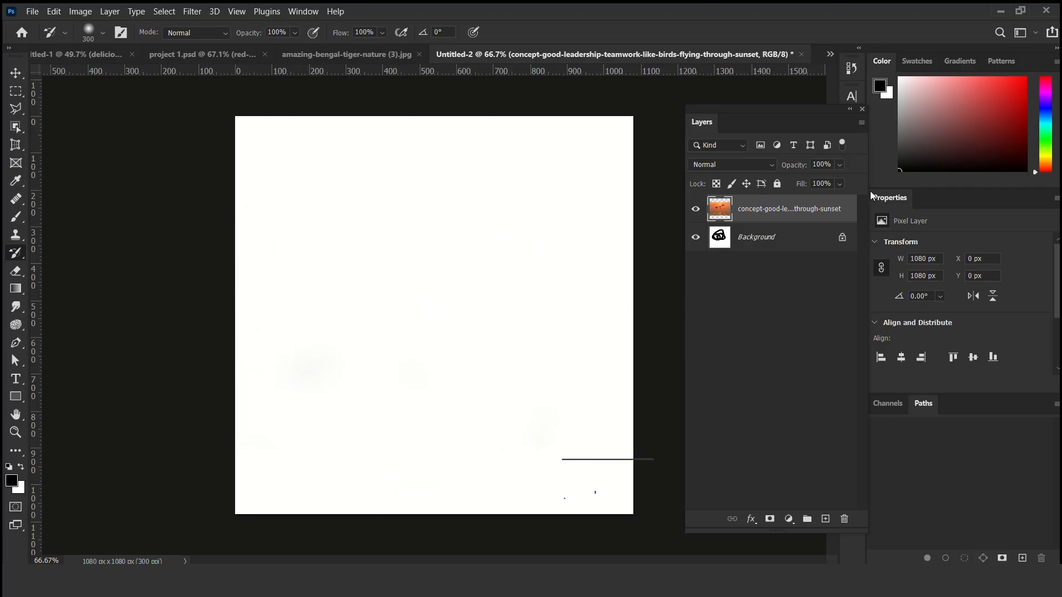
pyautogui.click(774, 249)
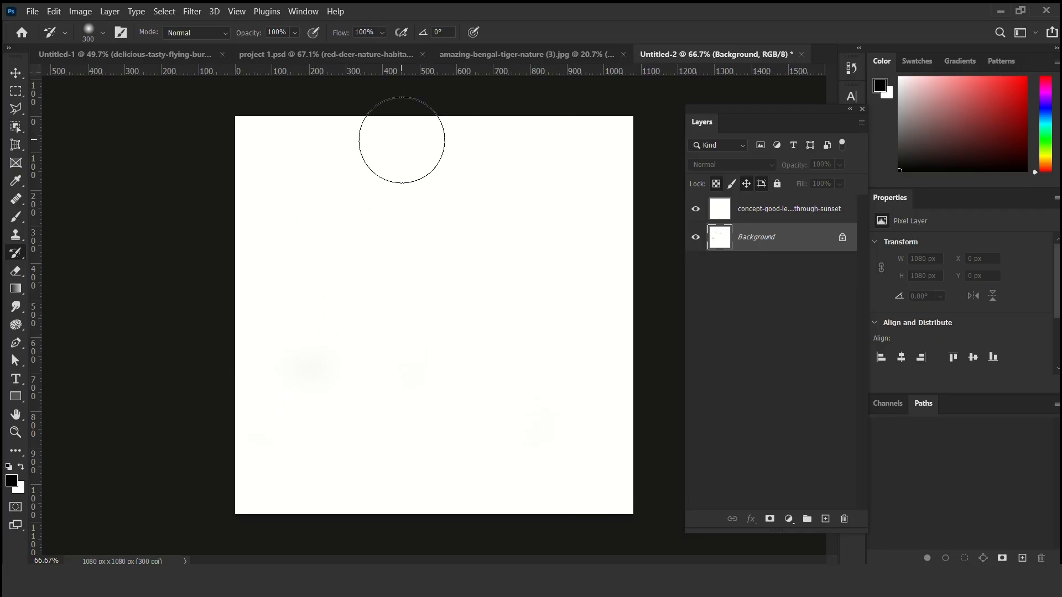
# Step: Return to the amazing-bengal-tiger-nature (3) document and delete its Rectangle 1 layer
pyautogui.click(509, 54)
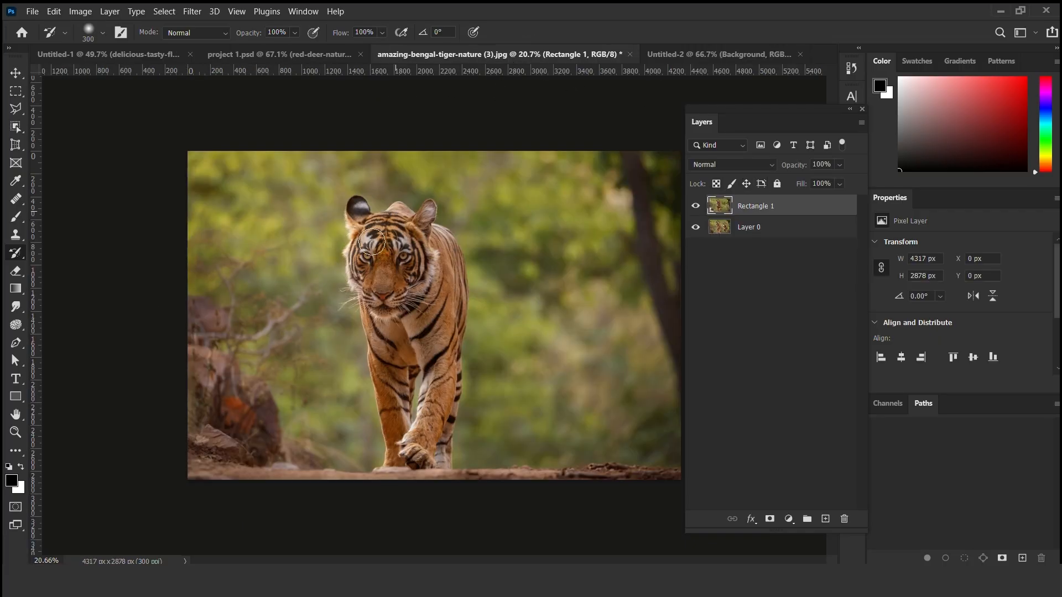
pyautogui.hotkey('ctrl', '-')
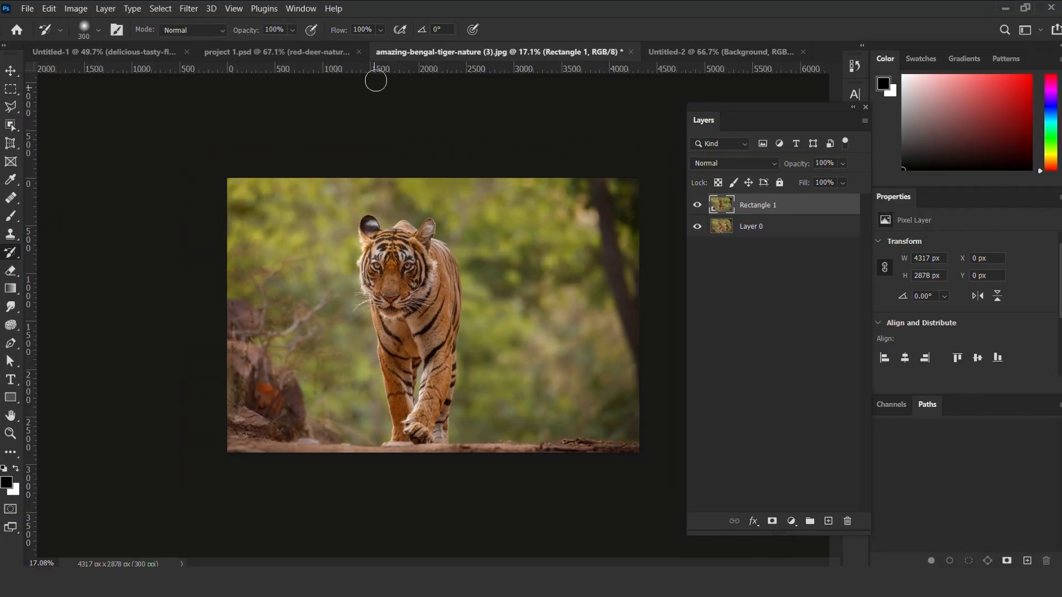
pyautogui.press('Delete')
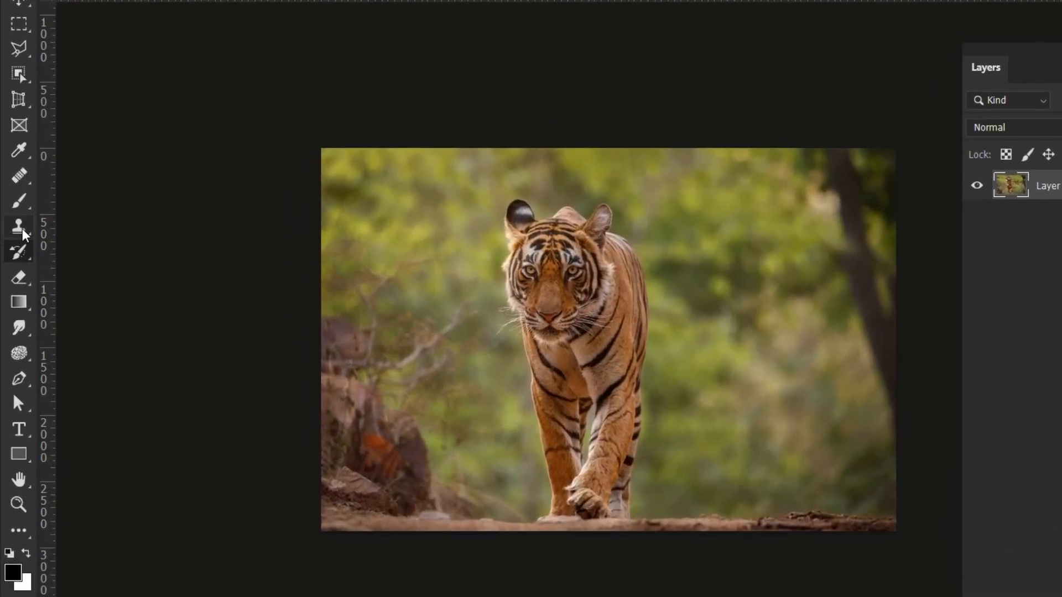
# Step: Switch to the Pattern Stamp Tool and set its brush to 149 px with 100% hardness
pyautogui.rightClick(23, 233)
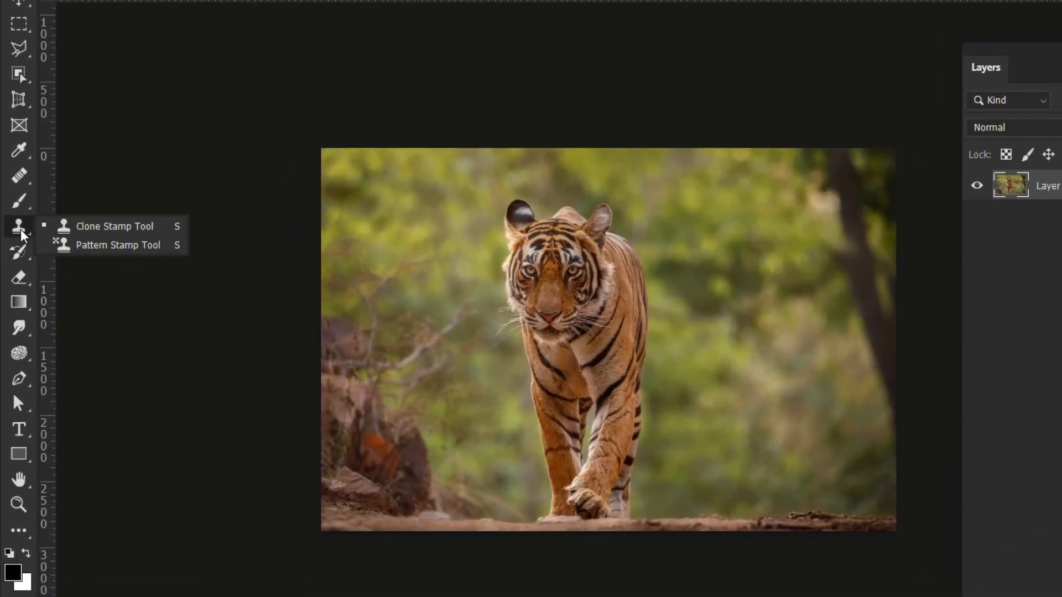
pyautogui.click(132, 247)
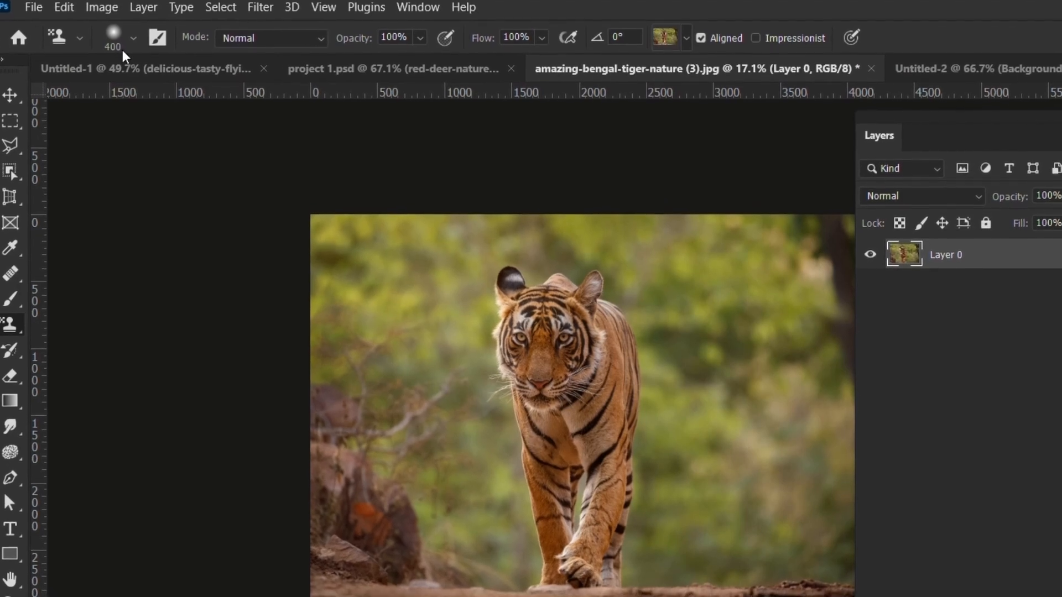
pyautogui.click(112, 34)
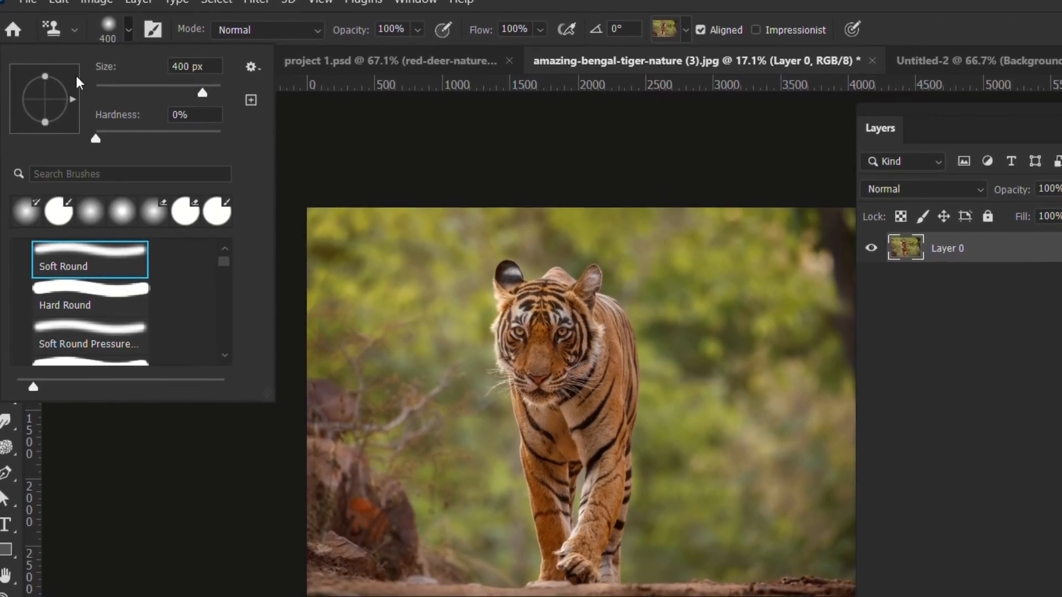
pyautogui.moveTo(202, 91); pyautogui.dragTo(170, 89)
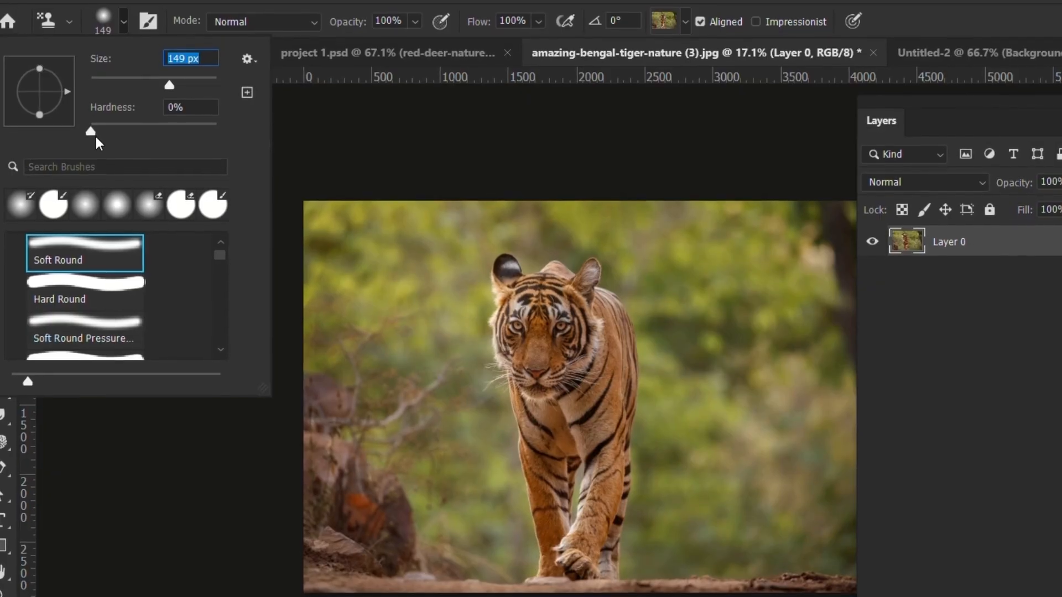
pyautogui.moveTo(95, 137); pyautogui.dragTo(220, 127)
pyautogui.press('Return')
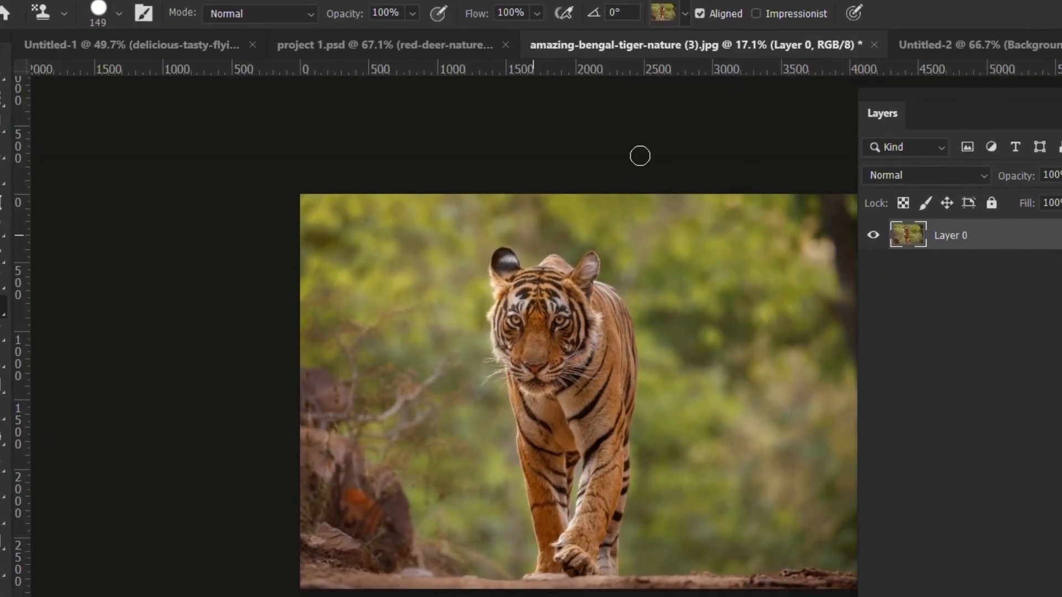
# Step: Choose the yellow tree pattern from the Trees group as the stamp pattern
pyautogui.click(668, 7)
pyautogui.scroll(-2, 642, 105)
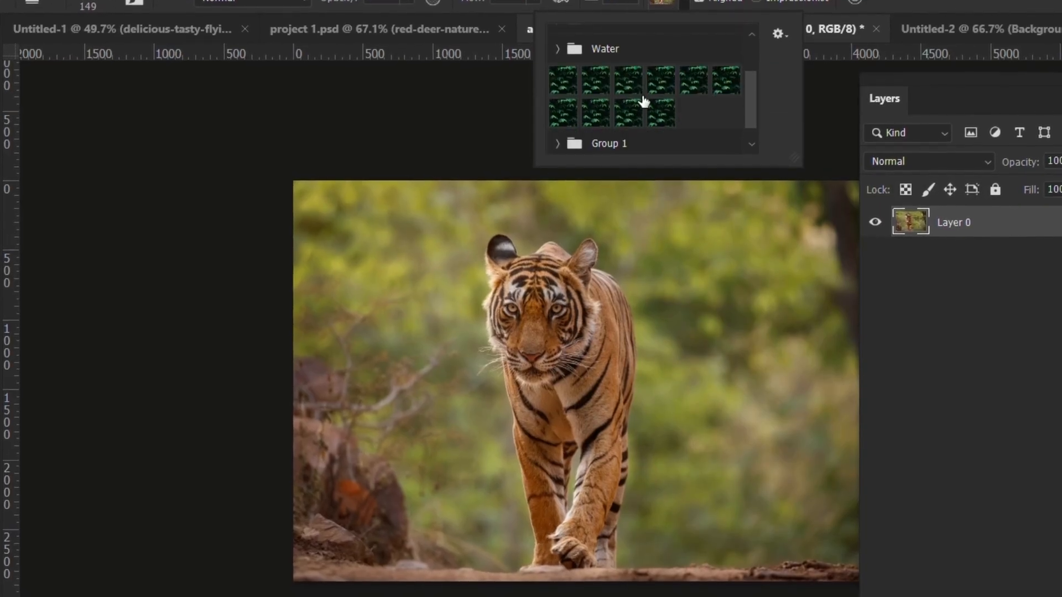
pyautogui.scroll(-2, 643, 101)
pyautogui.scroll(3, 642, 99)
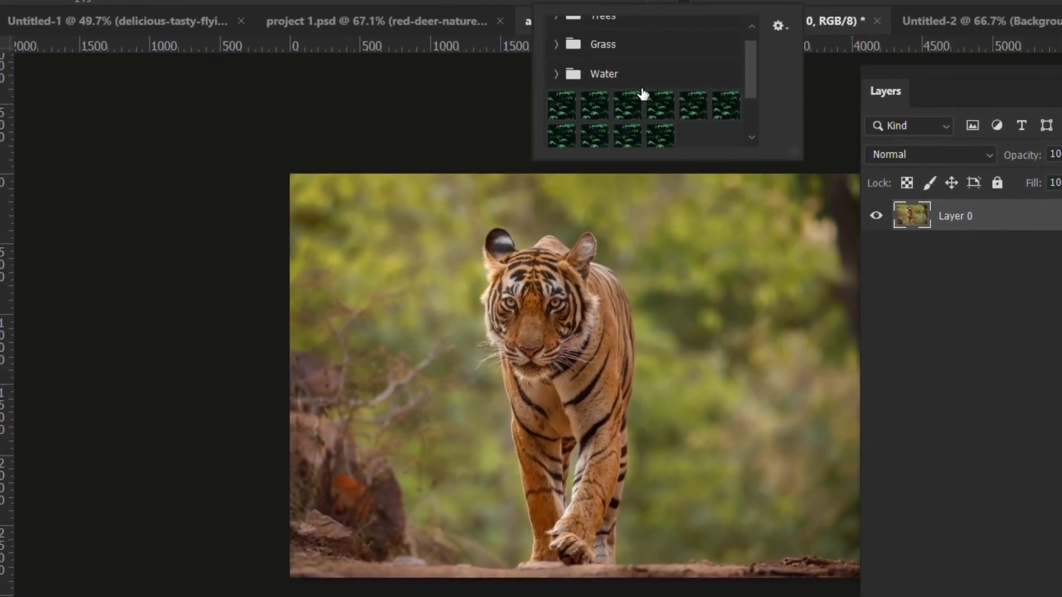
pyautogui.scroll(1, 643, 94)
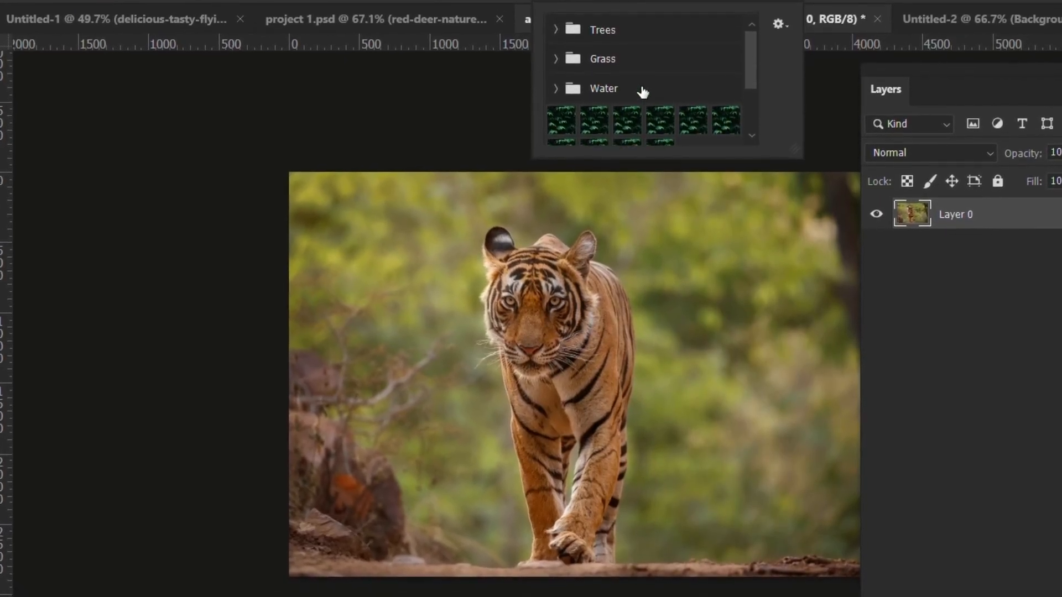
pyautogui.click(556, 25)
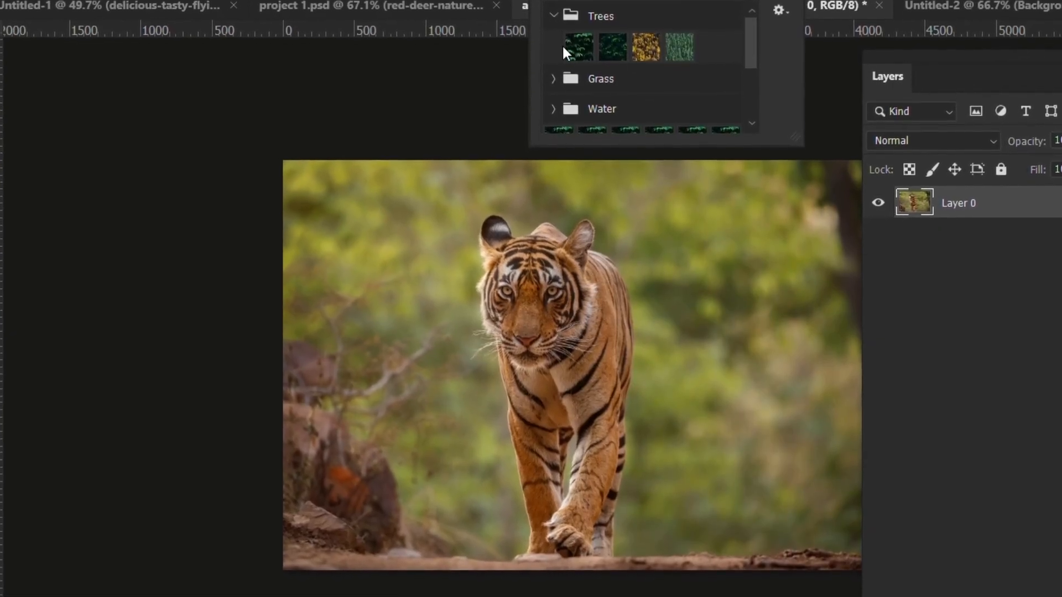
pyautogui.click(640, 48)
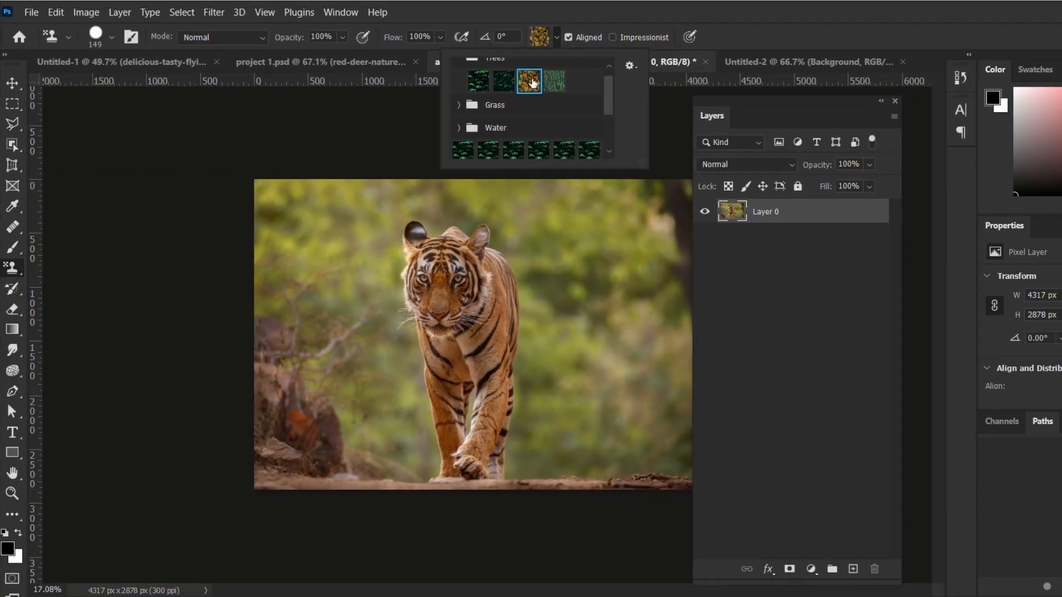
pyautogui.click(525, 250)
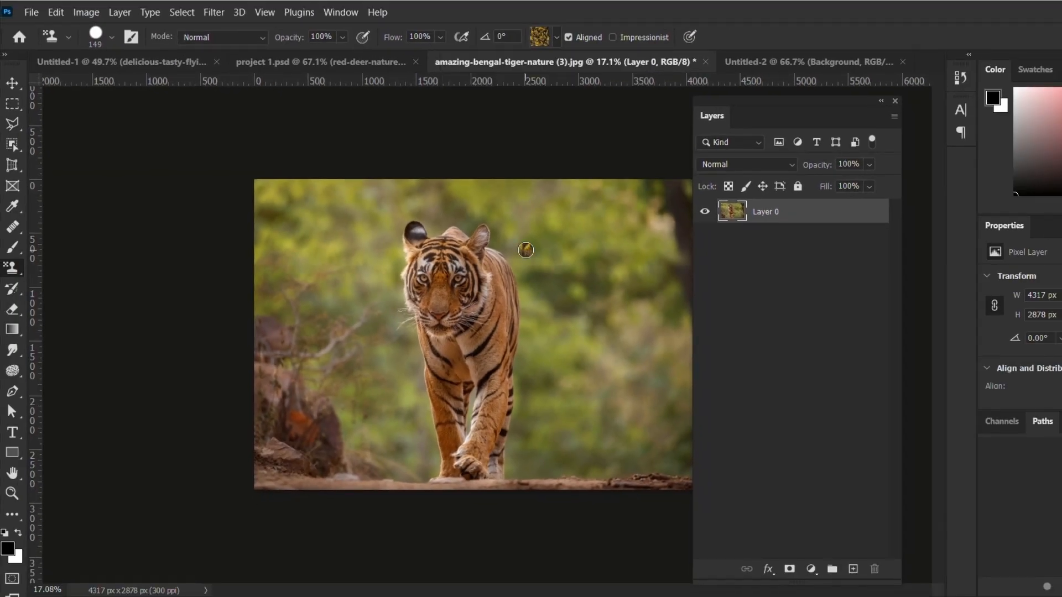
# Step: Enlarge the Pattern Stamp brush to 1300 px and paint the yellow tree pattern over the whole tiger photo
pyautogui.press(']')
pyautogui.press(']')
pyautogui.press(']')
pyautogui.press(']')
pyautogui.press(']')
pyautogui.press(']')
pyautogui.press(']')
pyautogui.press(']')
pyautogui.press(']')
pyautogui.press(']')
pyautogui.press(']')
pyautogui.press(']')
pyautogui.press(']')
pyautogui.press(']')
pyautogui.press(']')
pyautogui.click(510, 277)
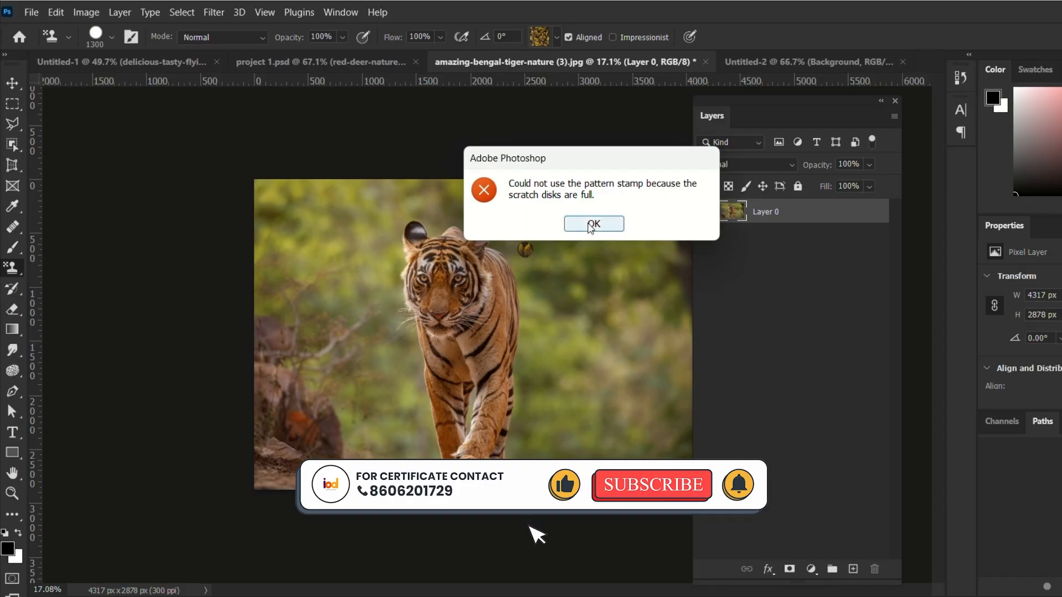
pyautogui.click(592, 224)
pyautogui.click(526, 285)
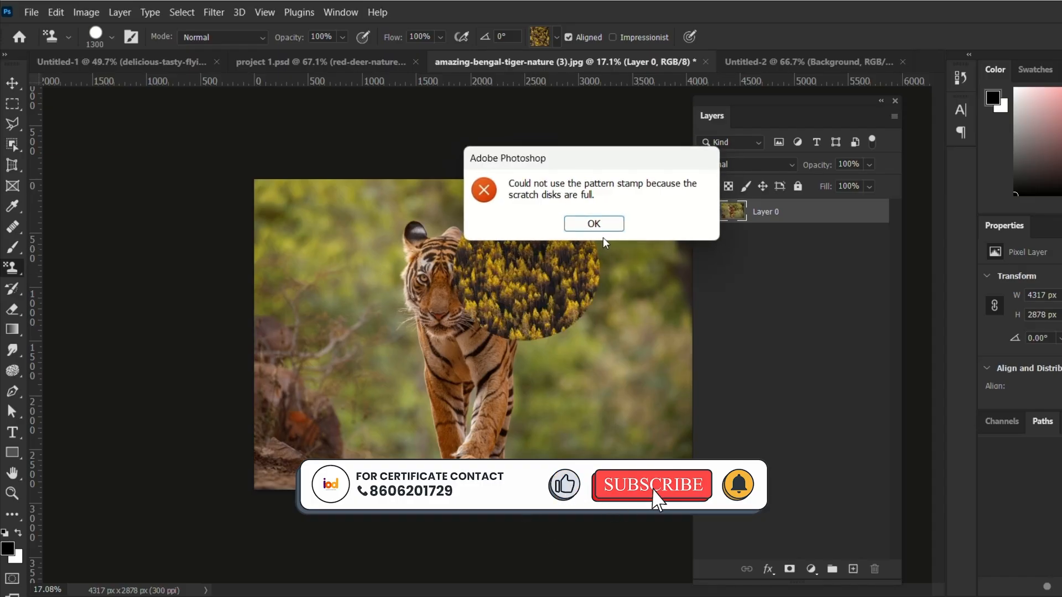
pyautogui.click(600, 228)
pyautogui.moveTo(614, 202)
pyautogui.mouseDown()
pyautogui.moveTo(272, 229)
pyautogui.moveTo(652, 229)
pyautogui.moveTo(736, 248)
pyautogui.moveTo(647, 332)
pyautogui.moveTo(399, 314)
pyautogui.moveTo(343, 354)
pyautogui.moveTo(780, 395)
pyautogui.moveTo(626, 440)
pyautogui.moveTo(398, 433)
pyautogui.moveTo(235, 400)
pyautogui.moveTo(262, 308)
pyautogui.moveTo(290, 319)
pyautogui.moveTo(301, 488)
pyautogui.moveTo(696, 463)
pyautogui.moveTo(828, 448)
pyautogui.mouseUp()
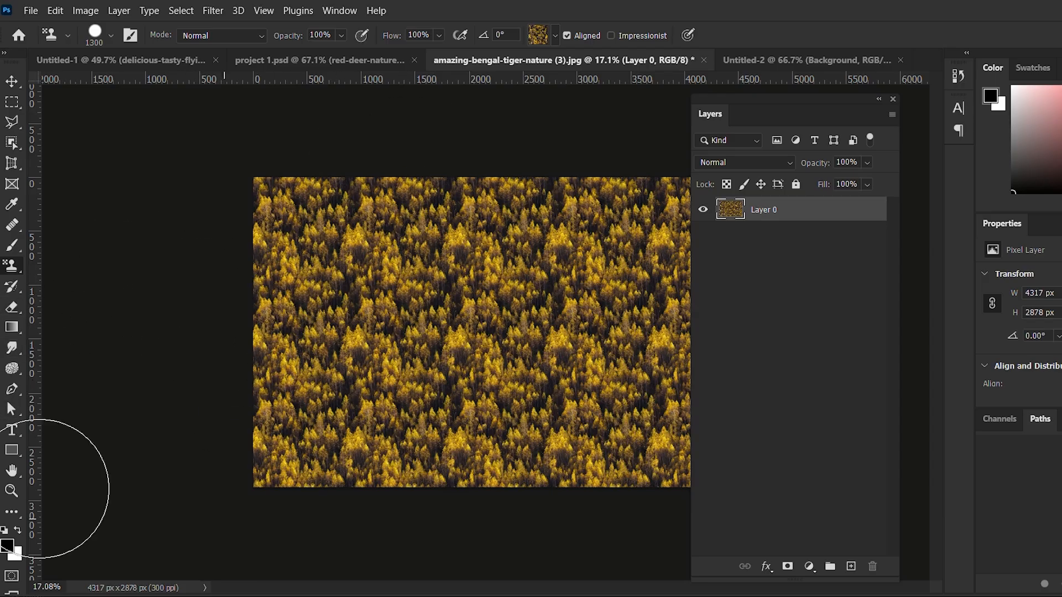
# Step: Restore a vertical strip near the photo's left edge with the 300 px History Brush, and try restoring more at 1700 px
pyautogui.click(13, 294)
pyautogui.moveTo(276, 252)
pyautogui.mouseDown()
pyautogui.moveTo(267, 437)
pyautogui.moveTo(296, 237)
pyautogui.moveTo(310, 454)
pyautogui.moveTo(286, 216)
pyautogui.moveTo(303, 428)
pyautogui.mouseUp()
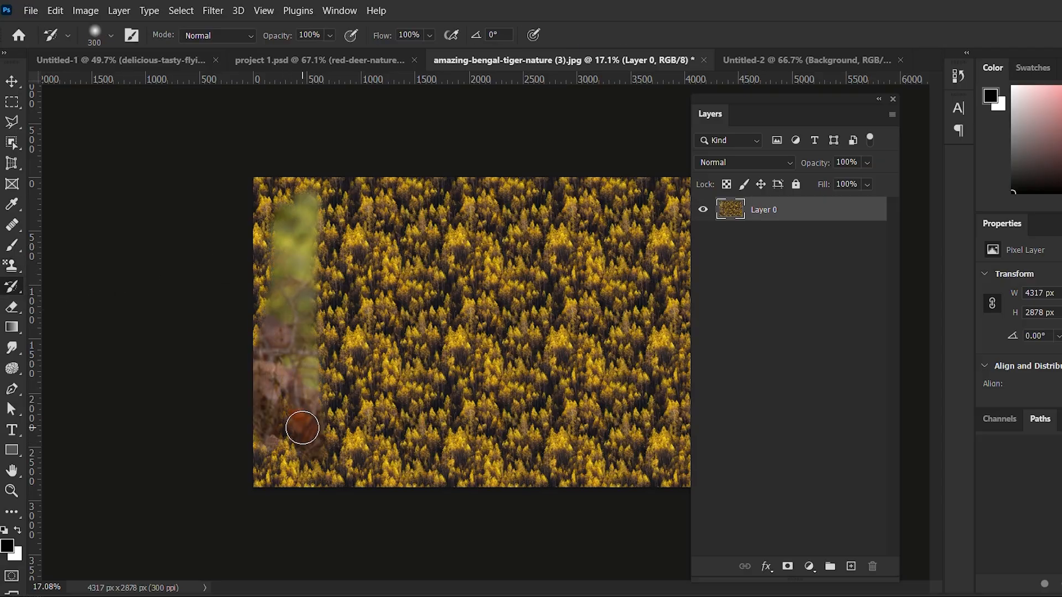
pyautogui.press(']')
pyautogui.press(']')
pyautogui.press(']')
pyautogui.press(']')
pyautogui.press(']')
pyautogui.press(']')
pyautogui.press(']')
pyautogui.press(']')
pyautogui.press(']')
pyautogui.press(']')
pyautogui.press(']')
pyautogui.press(']')
pyautogui.press(']')
pyautogui.press(']')
pyautogui.click(312, 366)
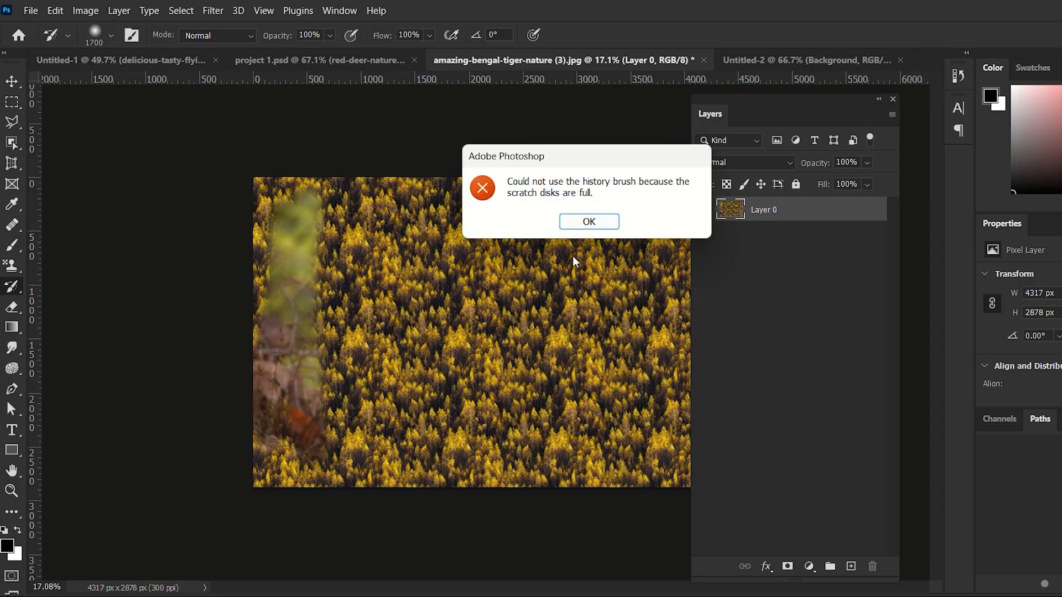
pyautogui.click(598, 228)
pyautogui.click(422, 322)
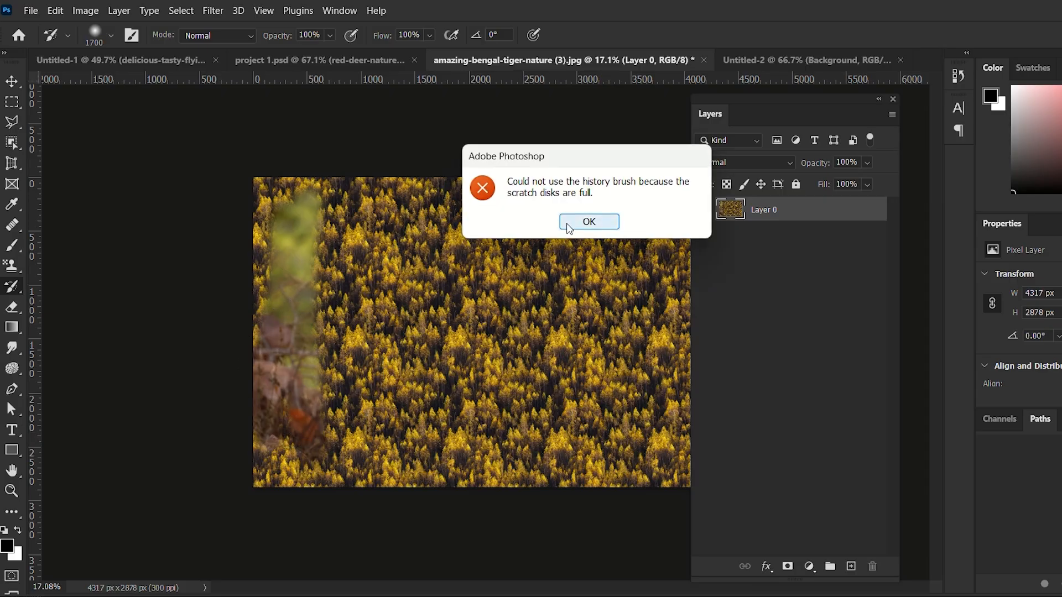
pyautogui.click(569, 228)
pyautogui.click(489, 228)
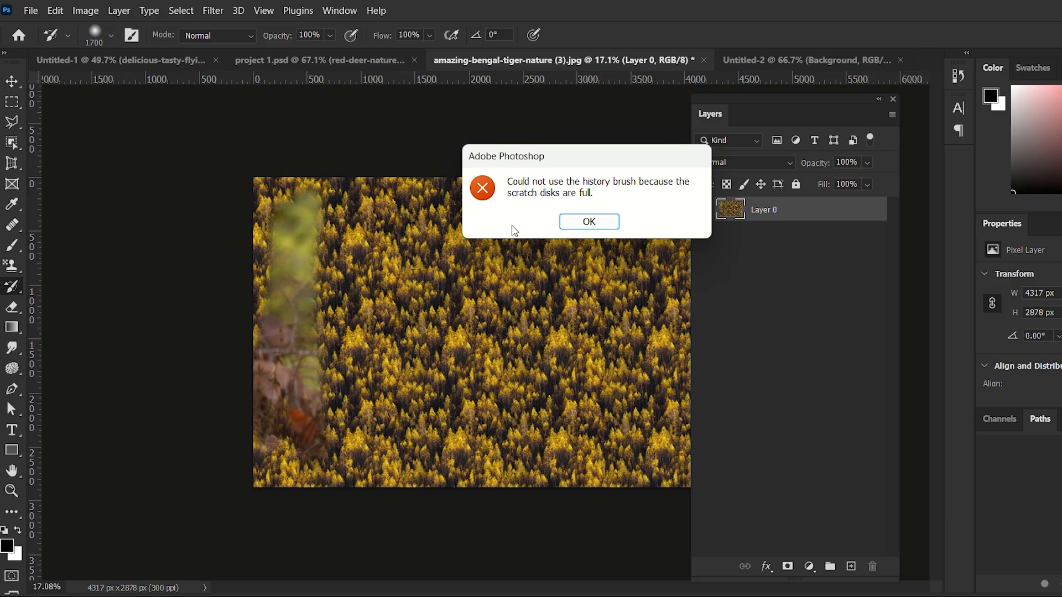
pyautogui.click(587, 222)
pyautogui.click(306, 205)
pyautogui.click(590, 221)
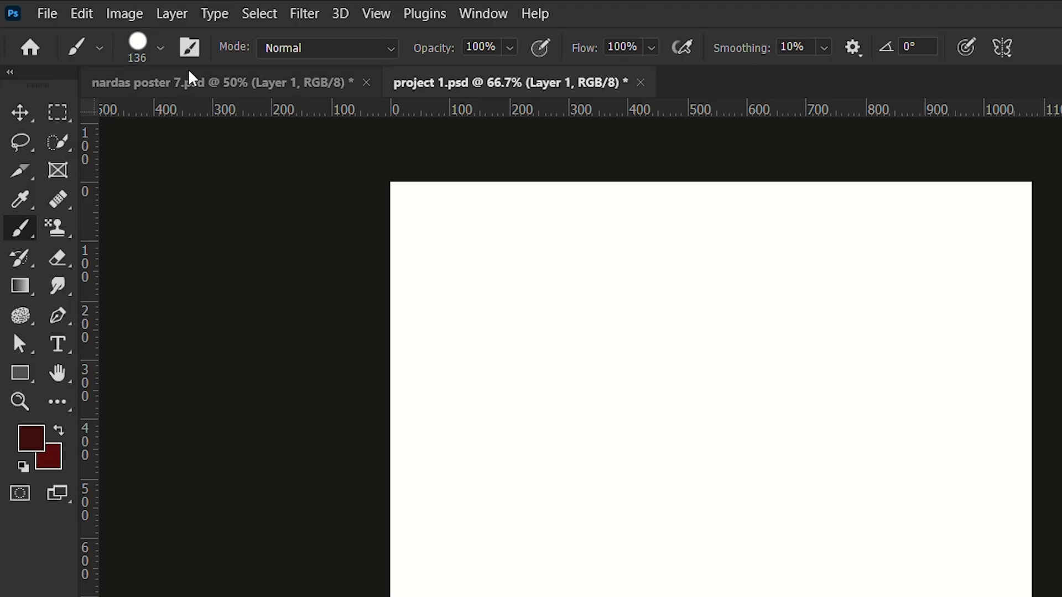
# Step: In the project 1.psd document, set the Brush tool's size to 149 px and its hardness to 45%
pyautogui.click(143, 50)
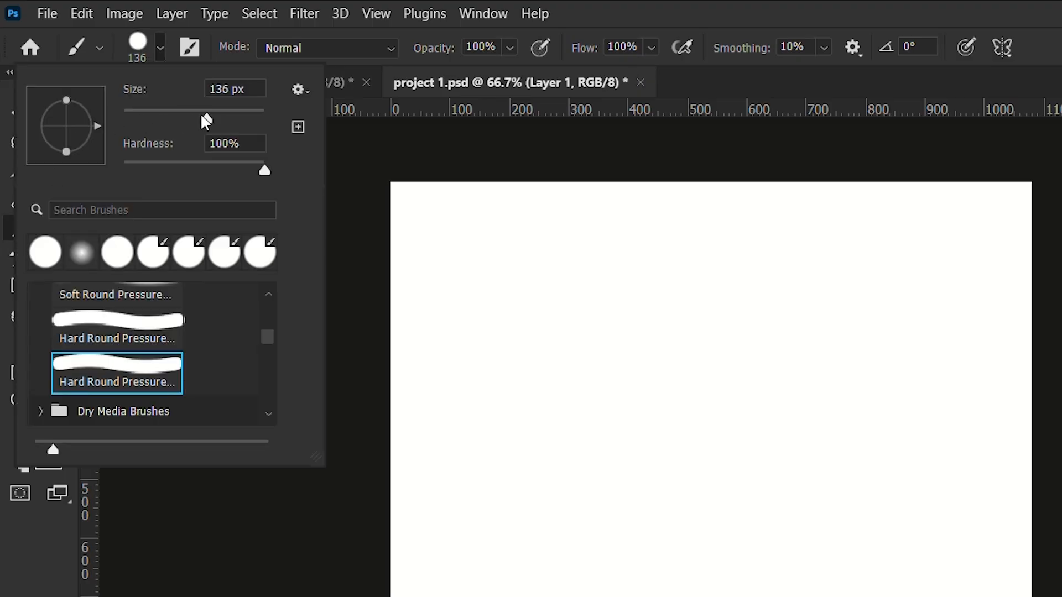
pyautogui.moveTo(201, 115)
pyautogui.mouseDown()
pyautogui.moveTo(218, 110)
pyautogui.moveTo(168, 117)
pyautogui.moveTo(225, 108)
pyautogui.moveTo(173, 115)
pyautogui.moveTo(202, 118)
pyautogui.moveTo(167, 112)
pyautogui.moveTo(211, 117)
pyautogui.mouseUp()
pyautogui.moveTo(264, 173)
pyautogui.mouseDown()
pyautogui.moveTo(118, 172)
pyautogui.moveTo(274, 171)
pyautogui.mouseUp()
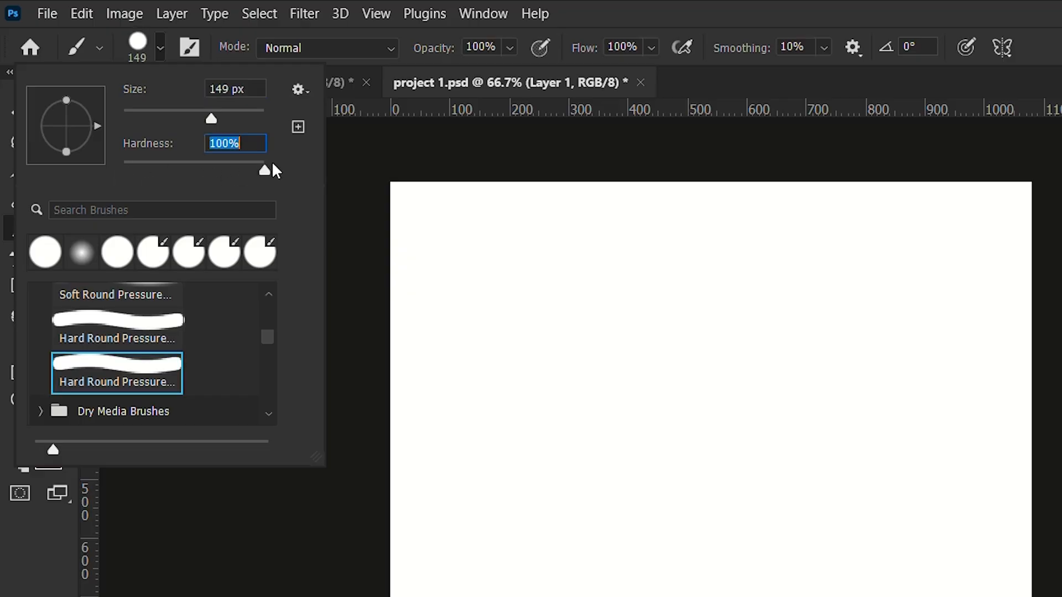
pyautogui.moveTo(263, 172); pyautogui.dragTo(189, 201)
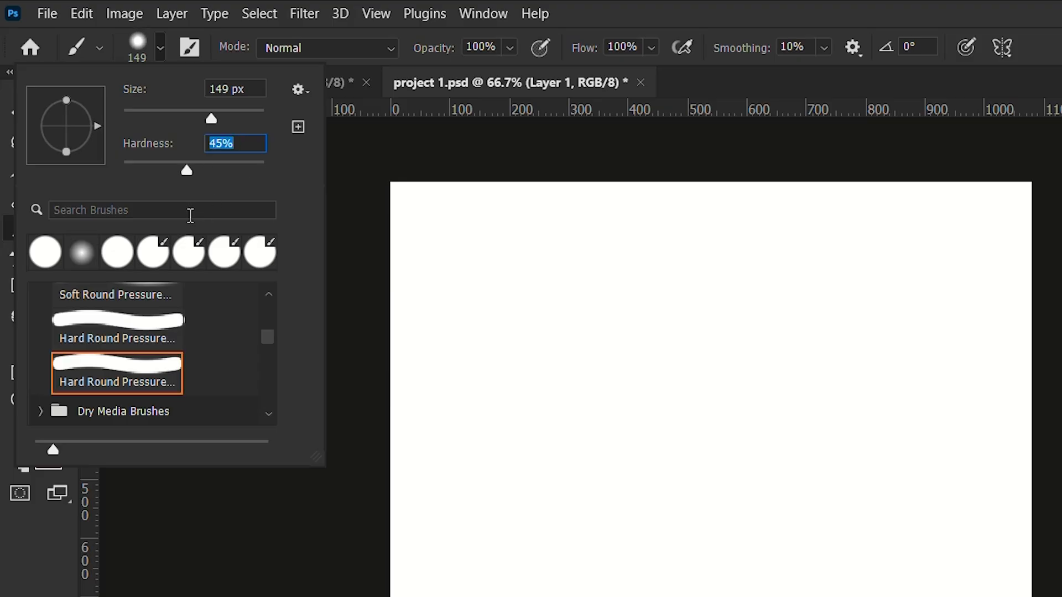
# Step: Browse the brush presets, looking through the General Brushes and Special Effects Brushes groups
pyautogui.scroll(5, 158, 406)
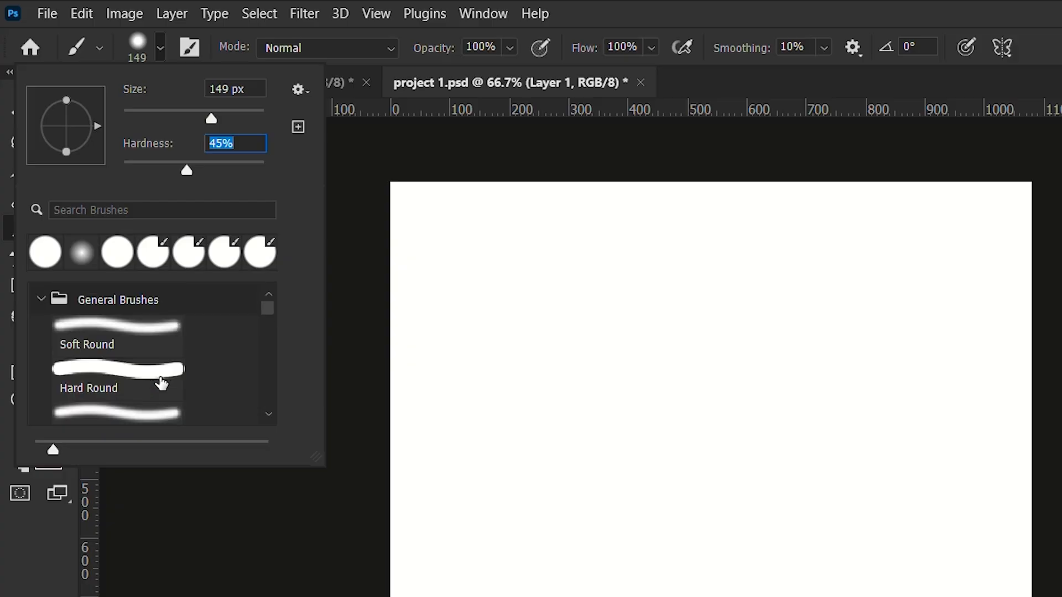
pyautogui.click(40, 301)
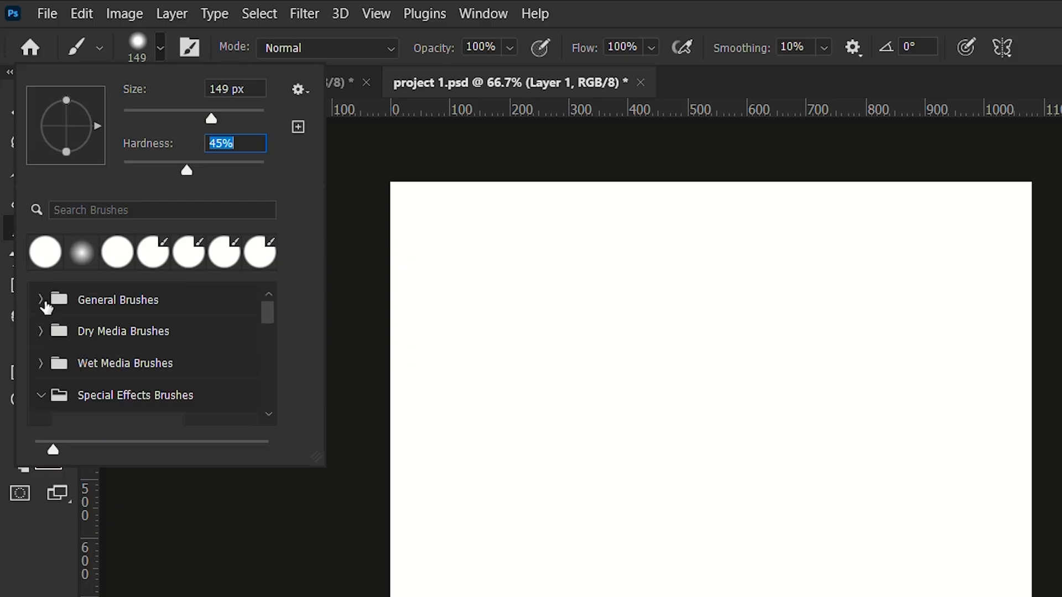
pyautogui.click(72, 393)
pyautogui.scroll(1, 75, 390)
pyautogui.click(42, 302)
pyautogui.scroll(-4, 106, 375)
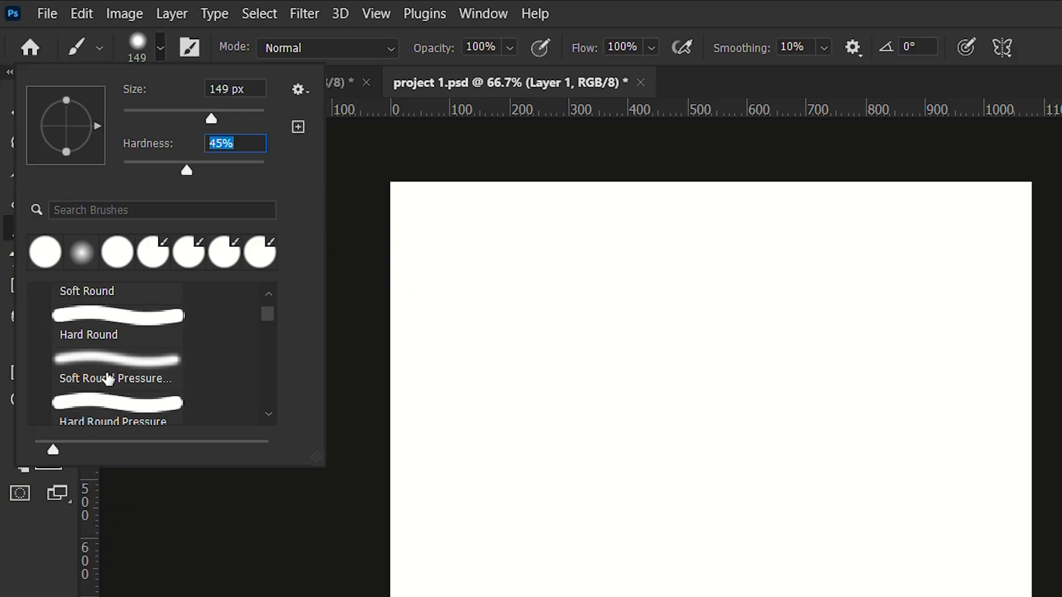
pyautogui.scroll(2, 108, 378)
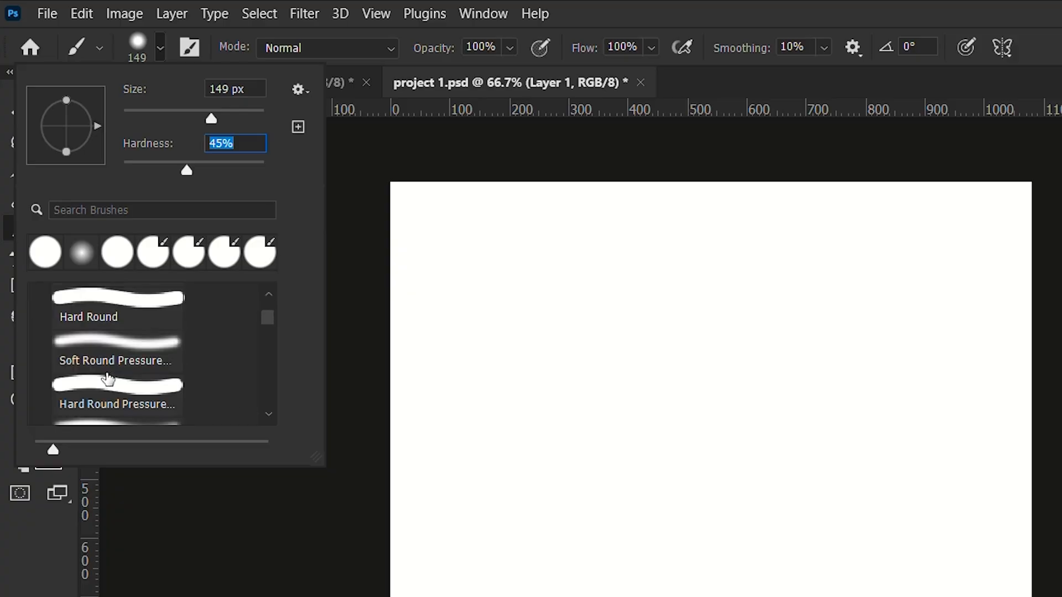
pyautogui.scroll(-4, 109, 379)
pyautogui.scroll(-5, 109, 379)
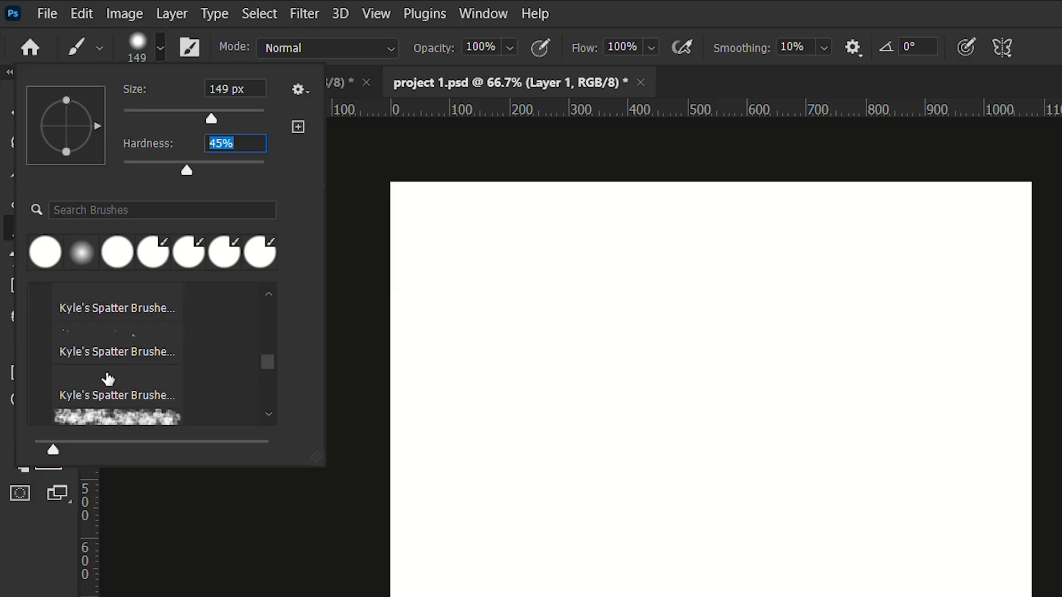
pyautogui.scroll(10, 108, 379)
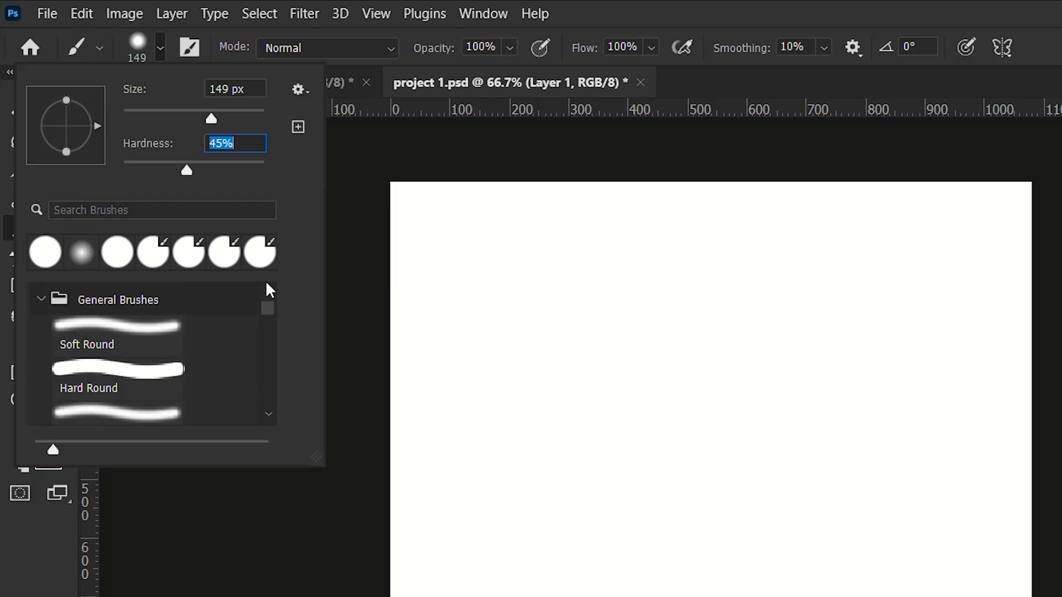
# Step: Pick the first recently used hard round brush, with 100% hardness
pyautogui.click(34, 249)
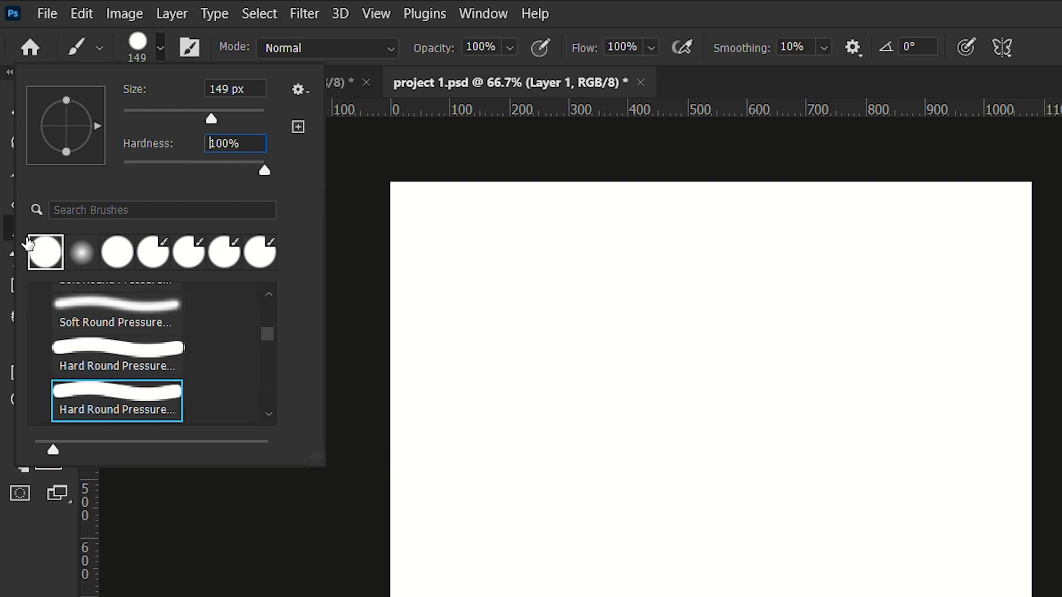
pyautogui.scroll(-1, 107, 377)
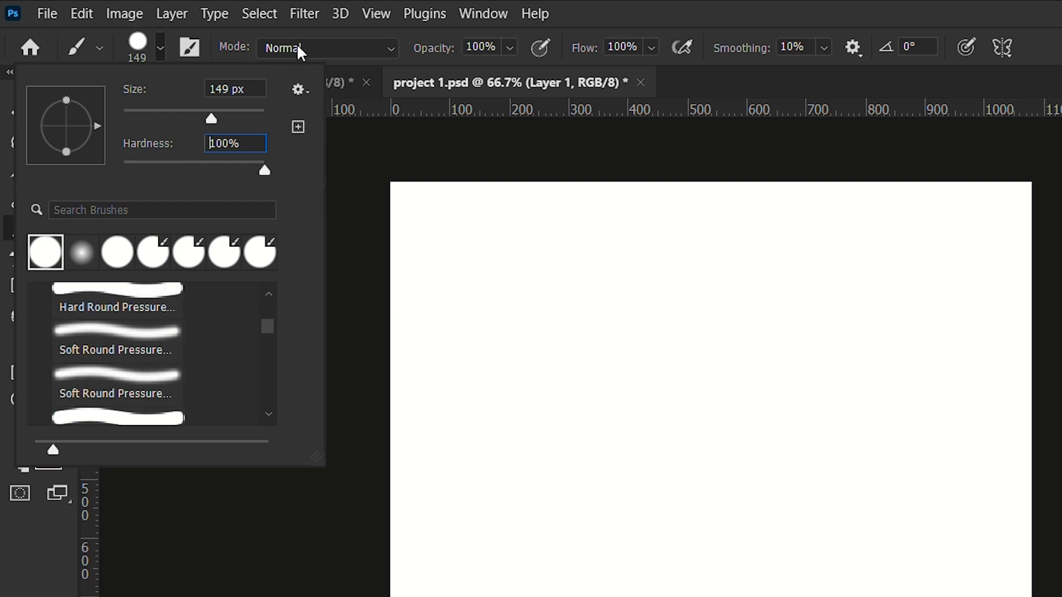
pyautogui.click(234, 52)
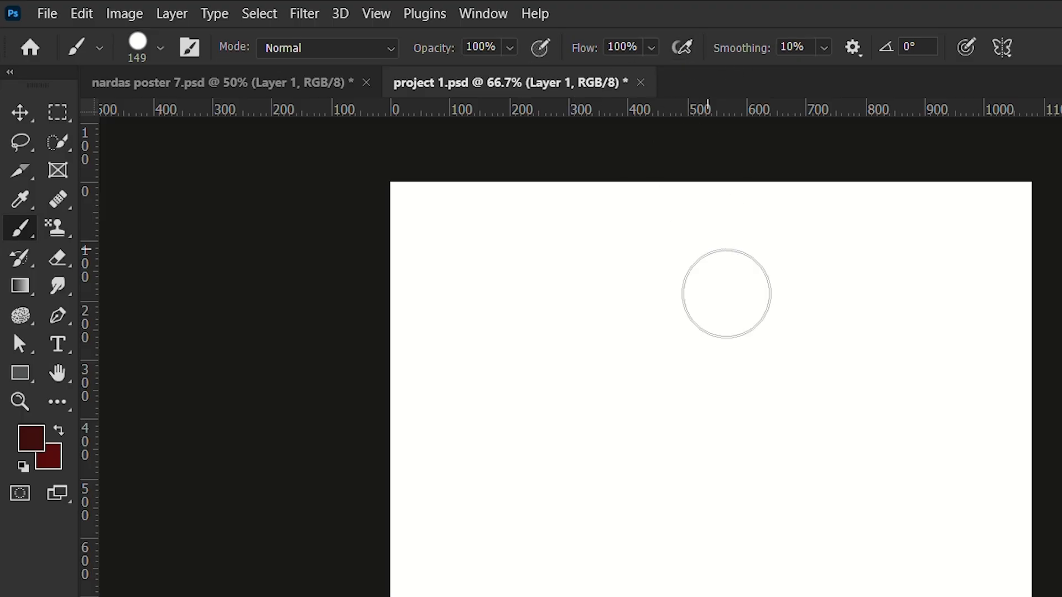
# Step: Set the brush size to 100 px, keeping the hardness at 100%
pyautogui.click(130, 55)
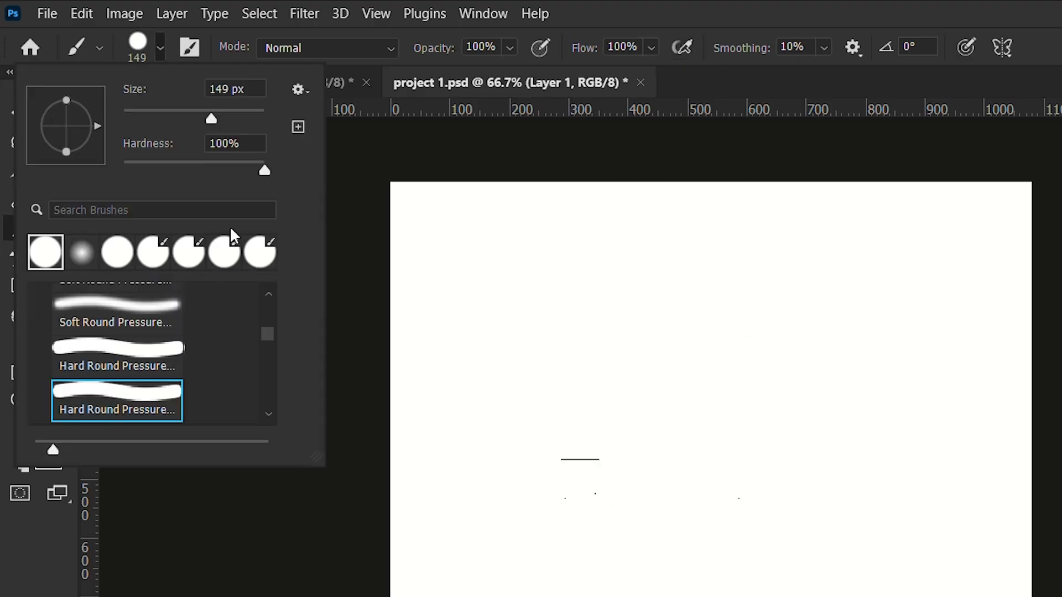
pyautogui.moveTo(264, 168)
pyautogui.mouseDown()
pyautogui.moveTo(255, 164)
pyautogui.moveTo(266, 165)
pyautogui.mouseUp()
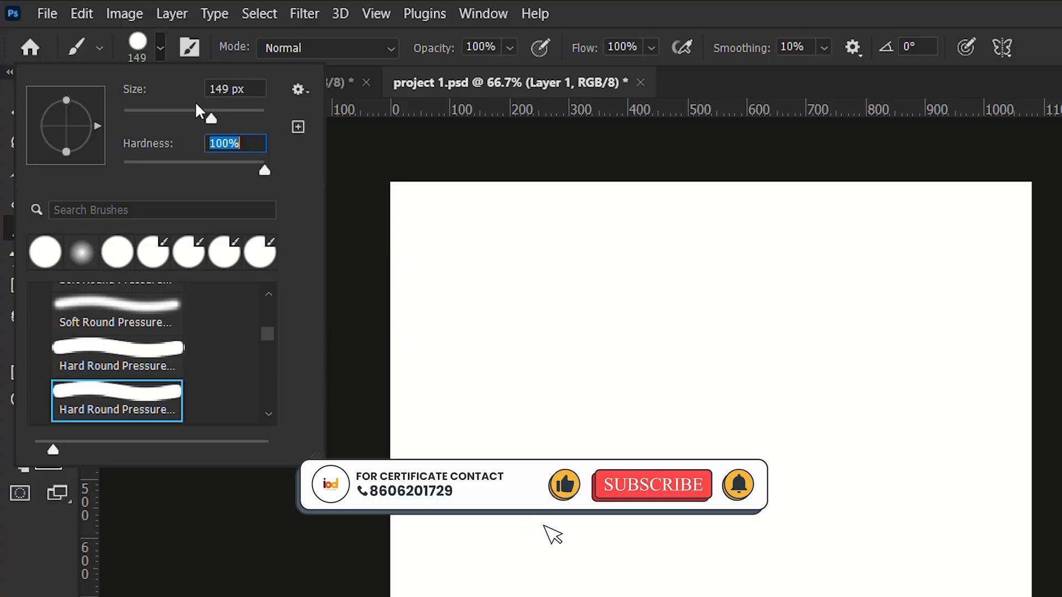
pyautogui.click(195, 113)
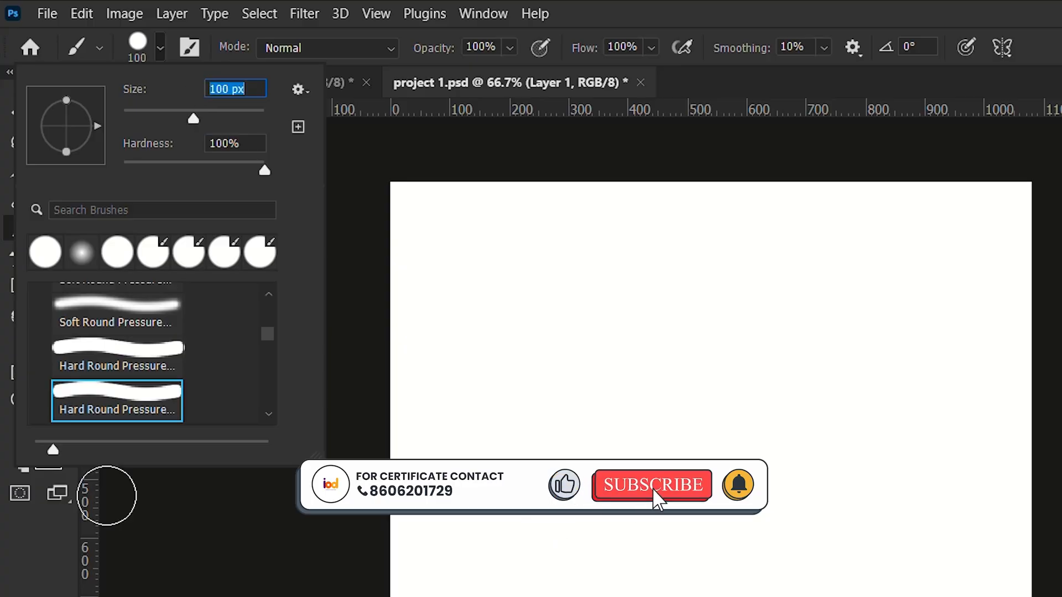
pyautogui.press('Return')
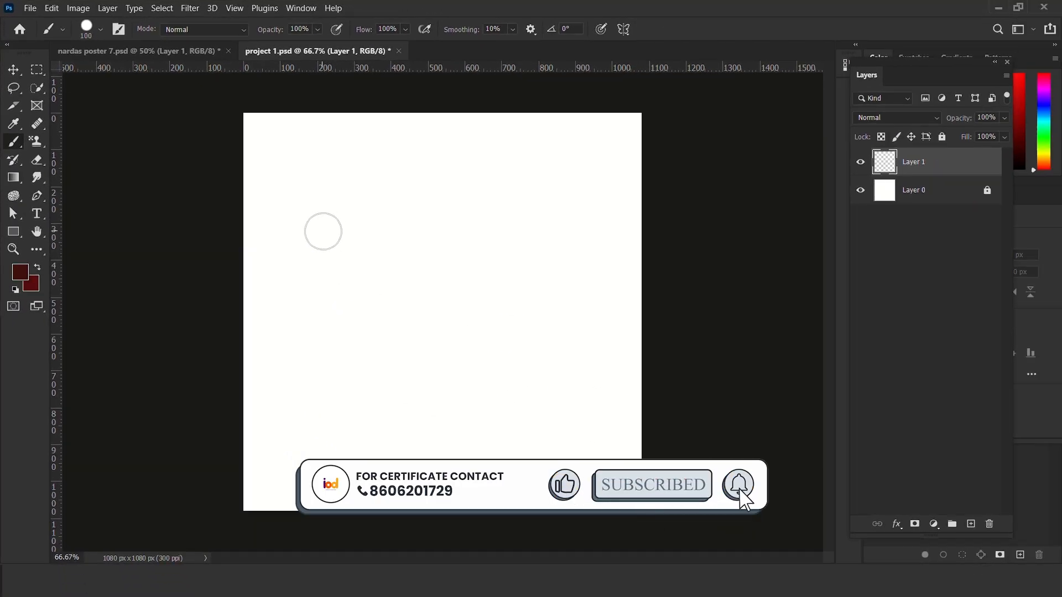
# Step: Paint a diagonal hard-edged stroke in the upper-left part of the canvas and set the foreground color to #4c1010
pyautogui.moveTo(323, 232); pyautogui.dragTo(365, 382)
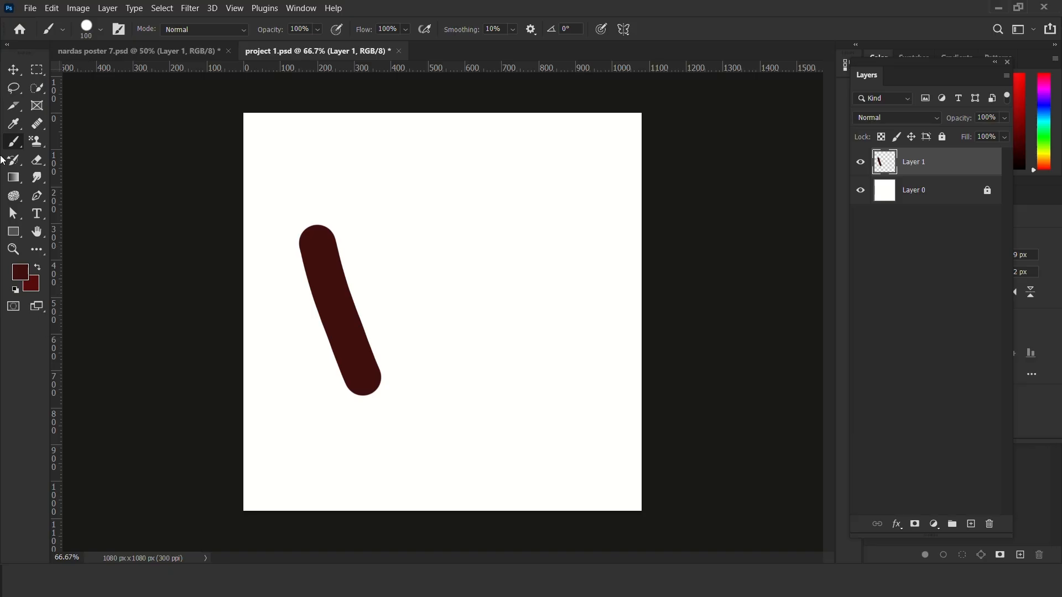
pyautogui.click(22, 277)
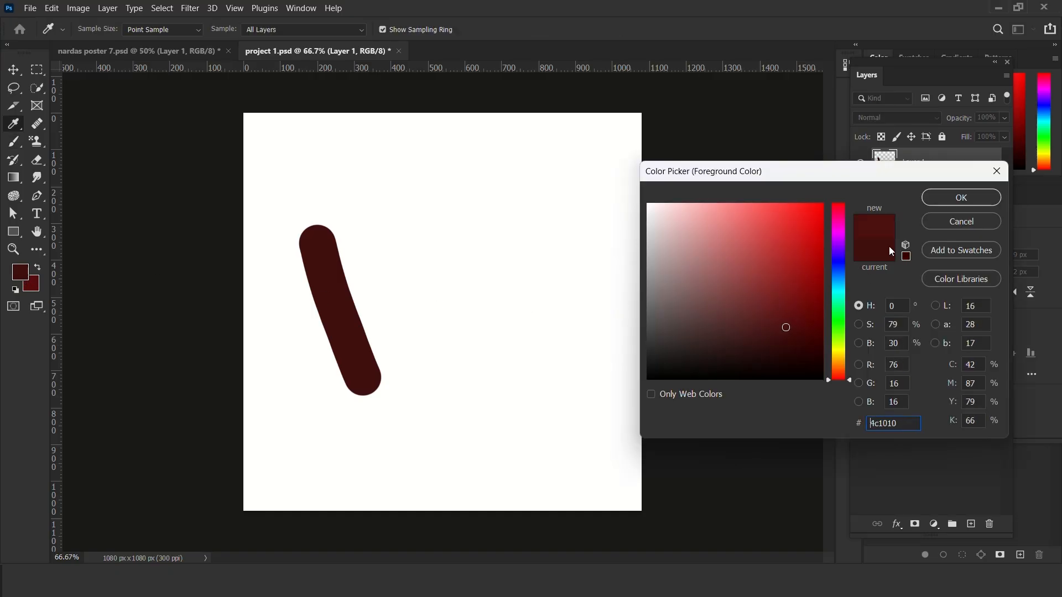
pyautogui.click(961, 198)
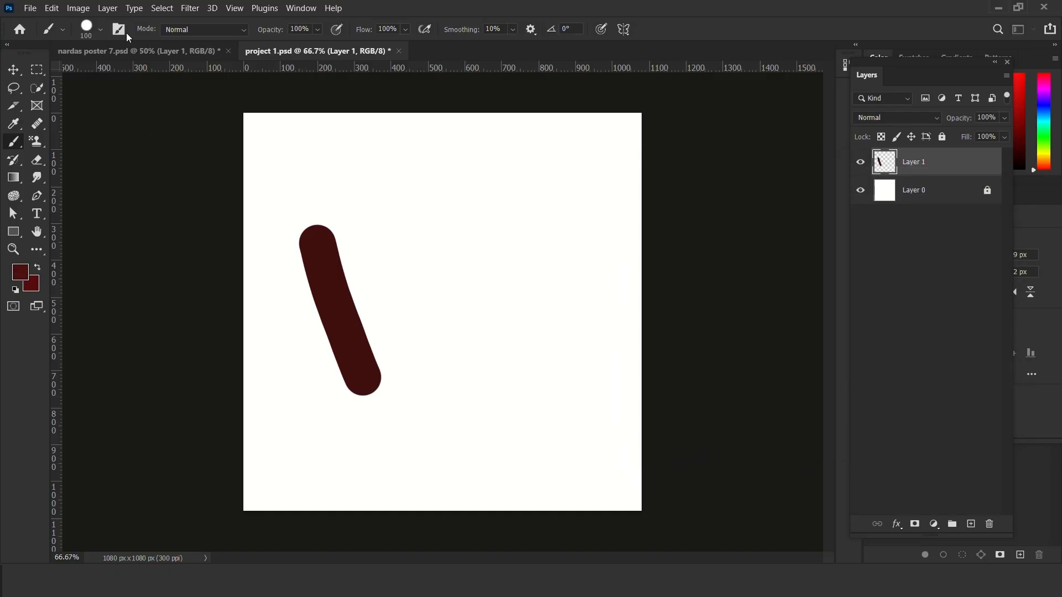
# Step: Reduce the brush hardness to 40% and paint a second diagonal stroke parallel to the hard-edged one
pyautogui.click(86, 28)
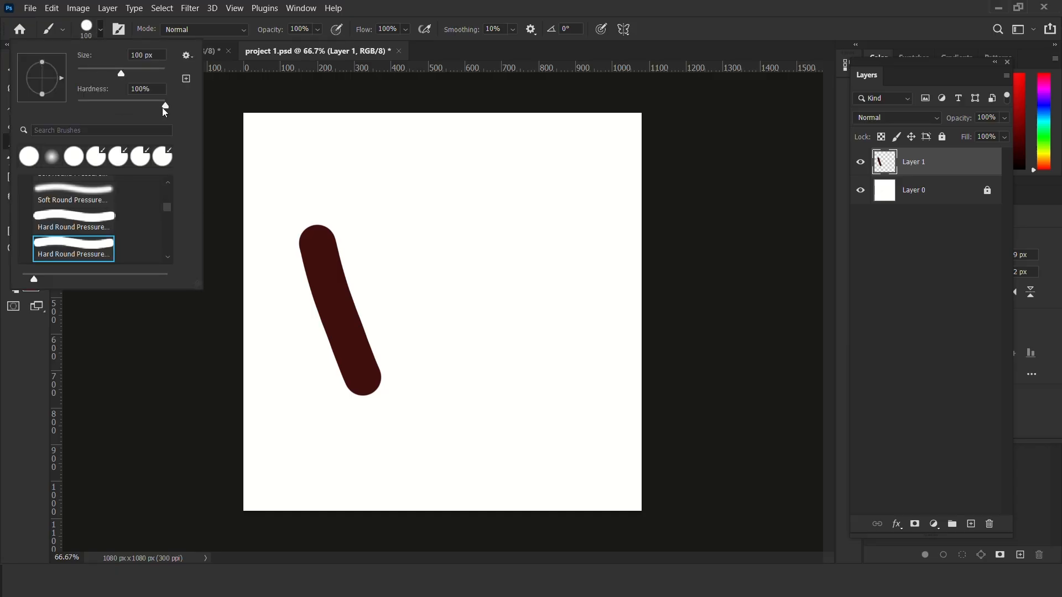
pyautogui.moveTo(164, 109); pyautogui.dragTo(126, 106)
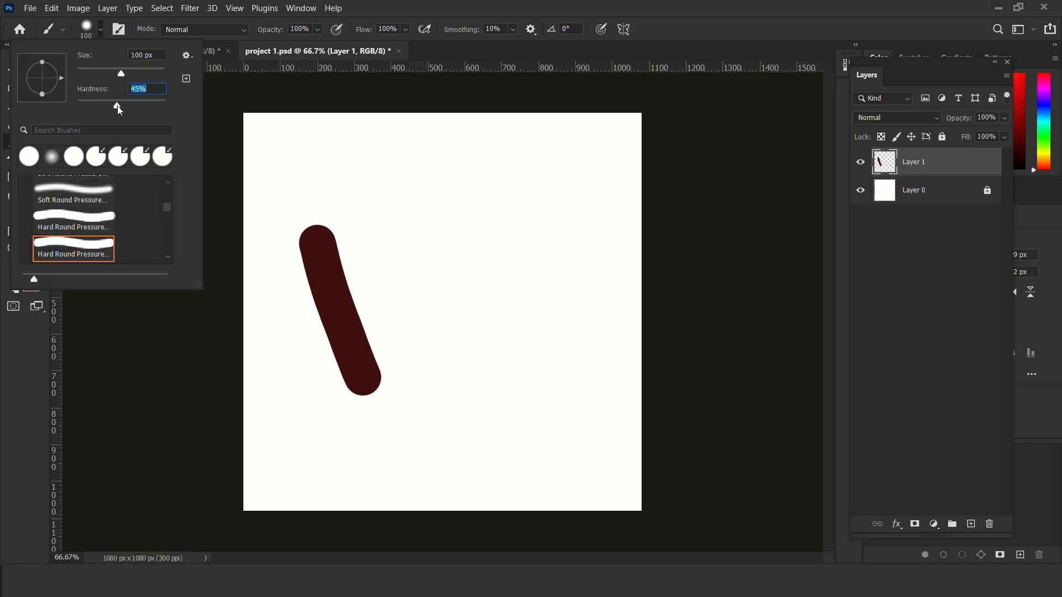
pyautogui.click(31, 381)
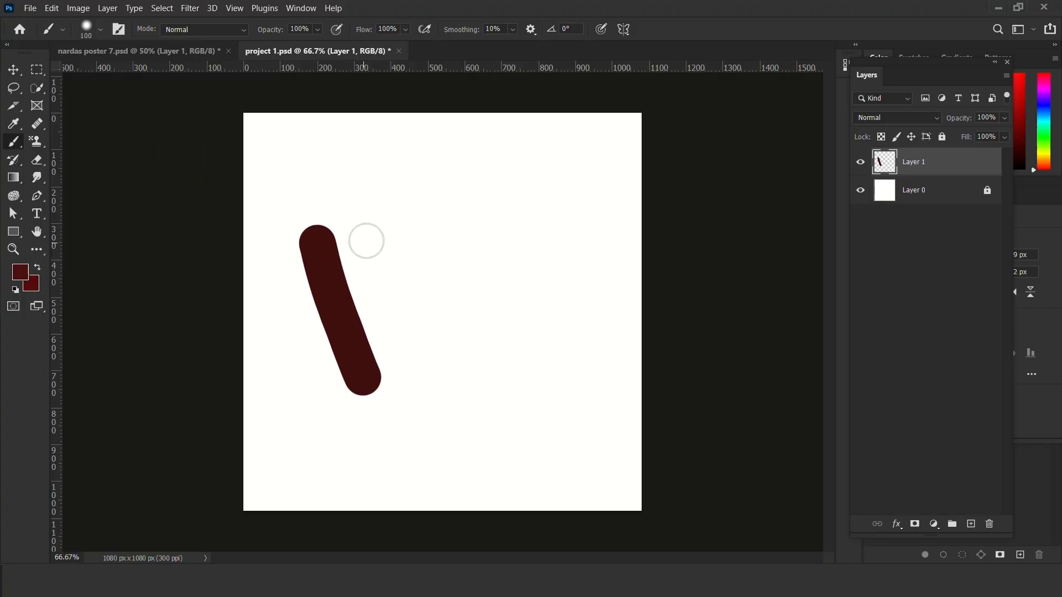
pyautogui.moveTo(372, 228); pyautogui.dragTo(413, 384)
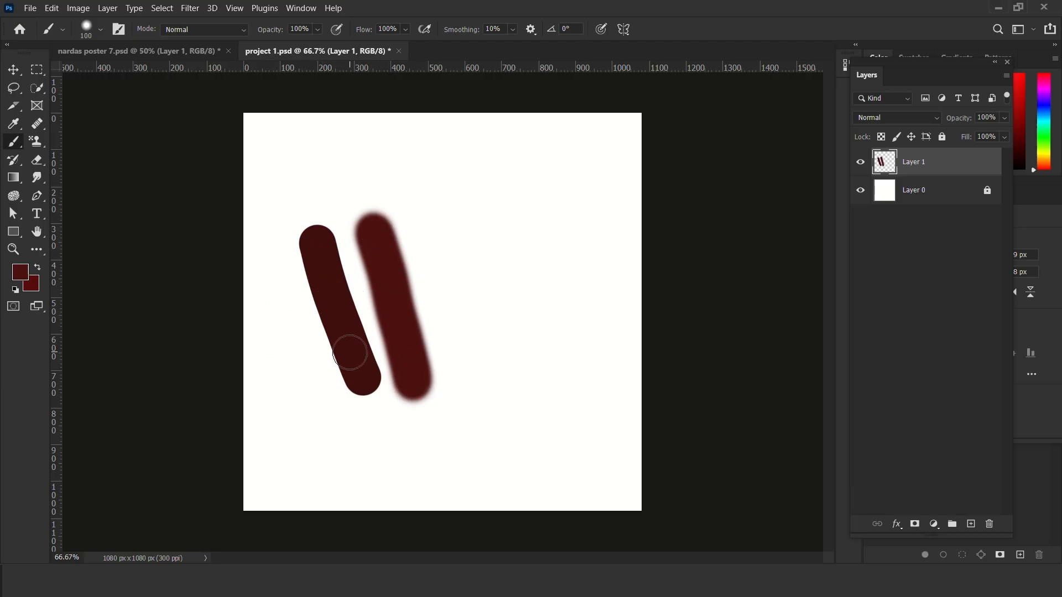
# Step: Choose the second Soft Round Pressure preset and paint a shorter blurred stroke beside the two existing strokes
pyautogui.click(85, 25)
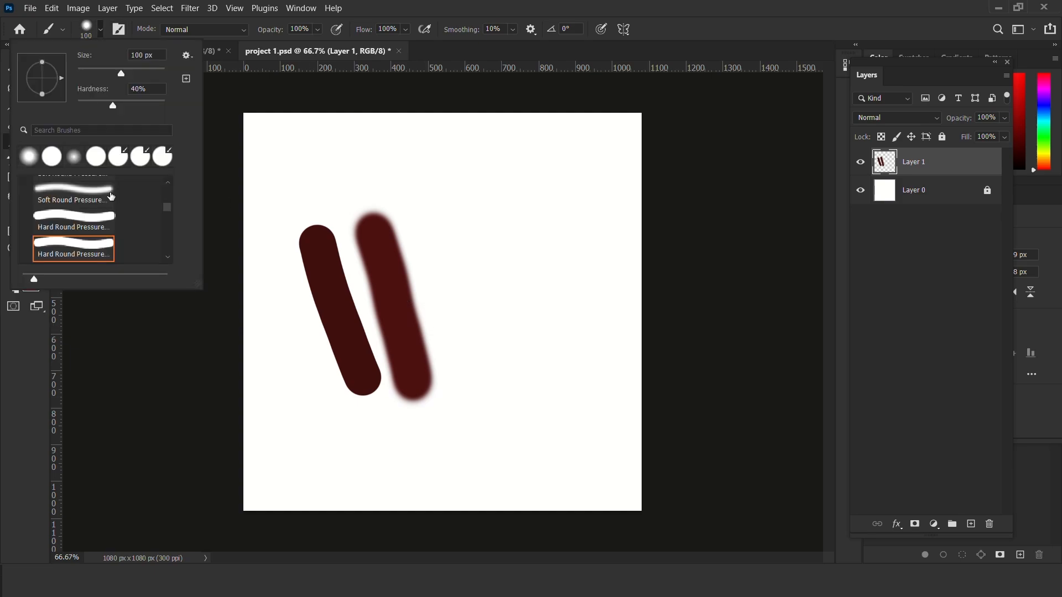
pyautogui.scroll(1, 71, 247)
pyautogui.click(73, 225)
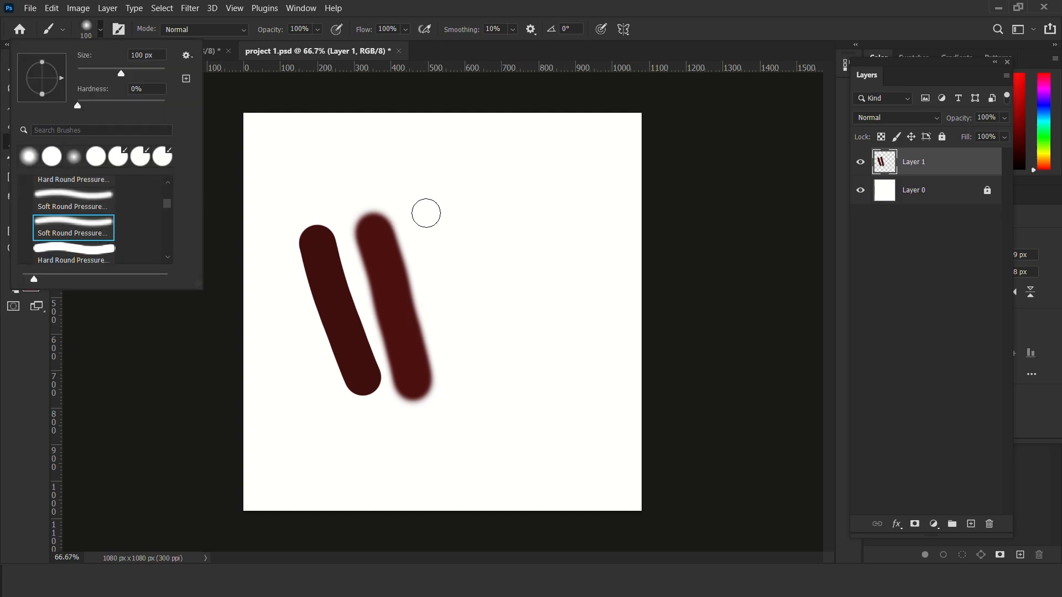
pyautogui.moveTo(426, 214); pyautogui.dragTo(443, 337)
# Step: Choose another soft round brush preset and paint a short vertical stroke on the canvas's upper-right area
pyautogui.click(87, 34)
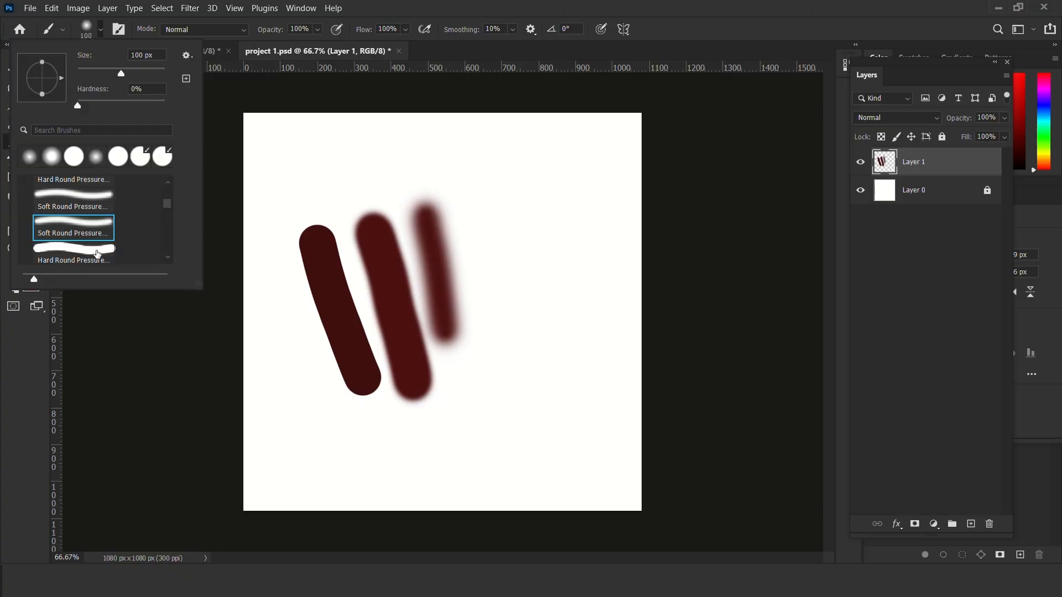
pyautogui.scroll(1, 73, 232)
pyautogui.doubleClick(74, 205)
pyautogui.moveTo(507, 197); pyautogui.dragTo(506, 310)
# Step: Choose the Kyle's Drawing Box preset from Dry Media Brushes and paint a thin curved line beside the vertical stroke
pyautogui.click(97, 34)
pyautogui.scroll(-5, 86, 225)
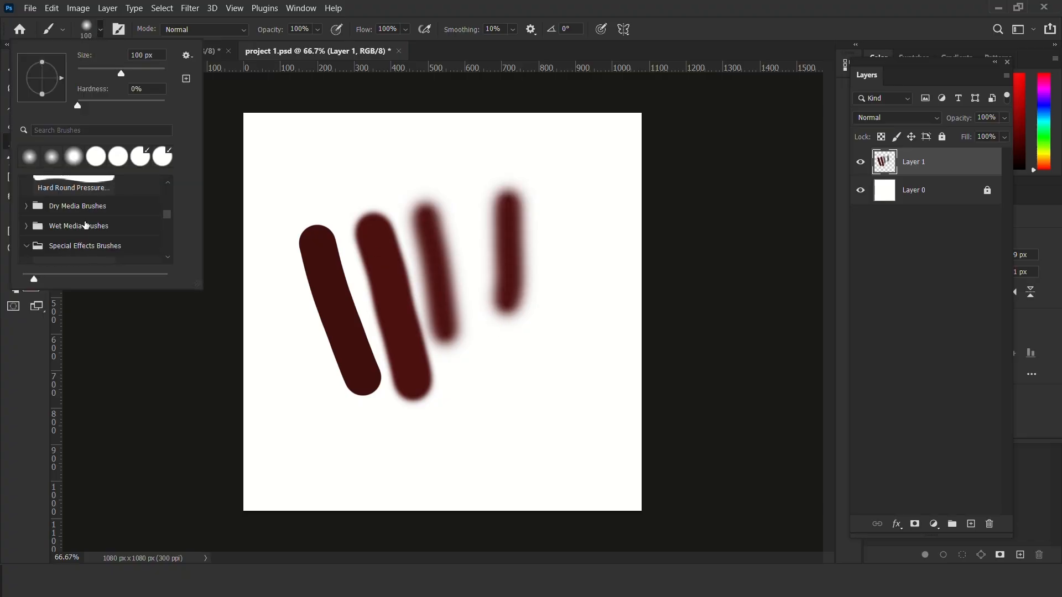
pyautogui.click(27, 218)
pyautogui.scroll(-1, 83, 216)
pyautogui.click(85, 206)
pyautogui.scroll(3, 86, 204)
pyautogui.click(84, 216)
pyautogui.scroll(-3, 85, 204)
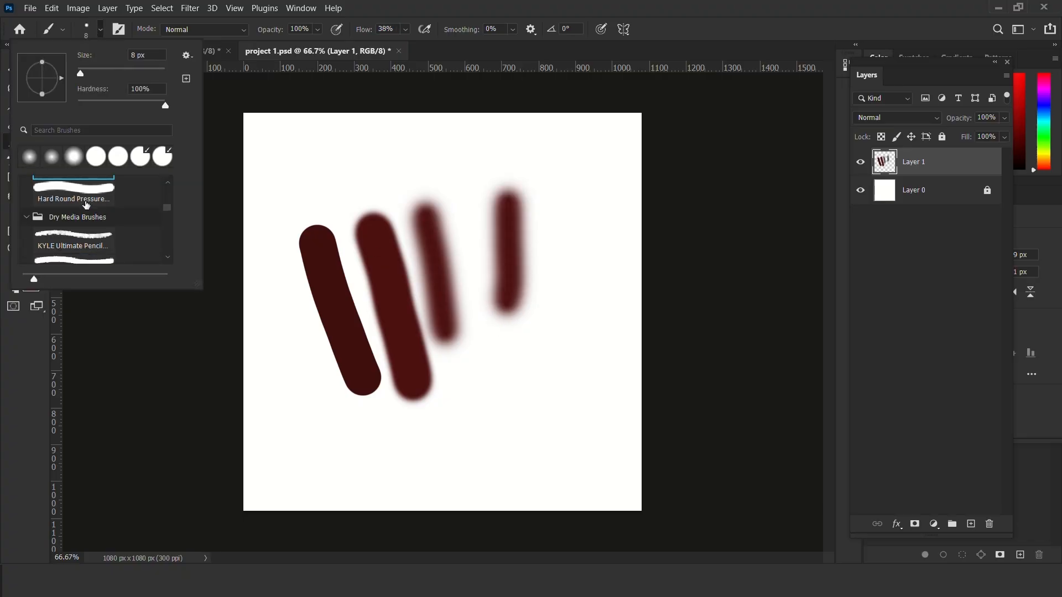
pyautogui.click(81, 241)
pyautogui.moveTo(550, 238)
pyautogui.mouseDown()
pyautogui.moveTo(502, 390)
pyautogui.moveTo(477, 391)
pyautogui.mouseUp()
# Step: Choose the Kyle's Ultimate Pastel preset and paint a textured curved stroke along the canvas's left side
pyautogui.click(97, 31)
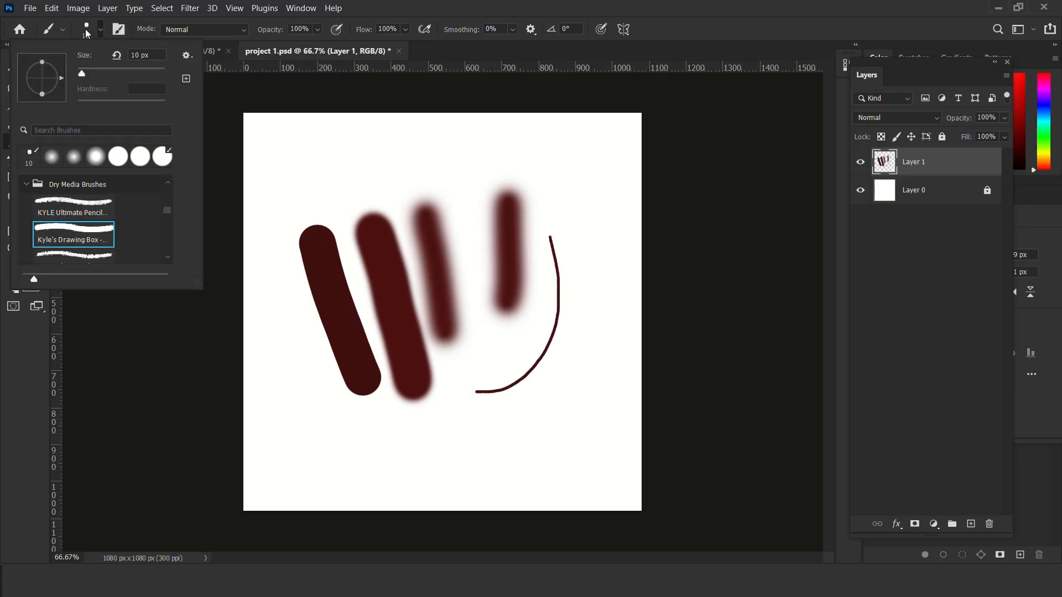
pyautogui.scroll(-4, 83, 215)
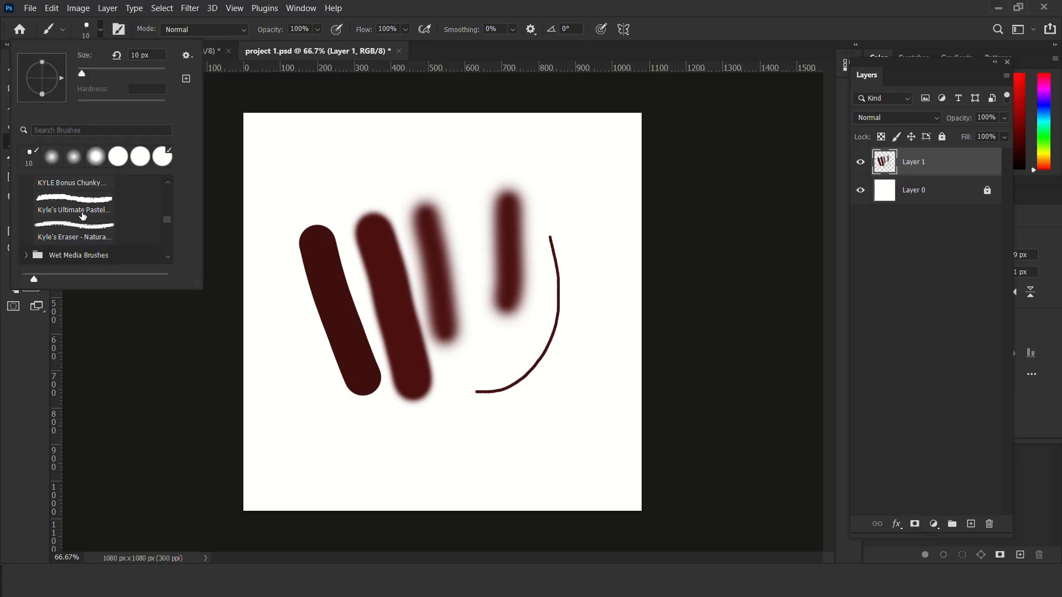
pyautogui.click(80, 187)
pyautogui.click(86, 217)
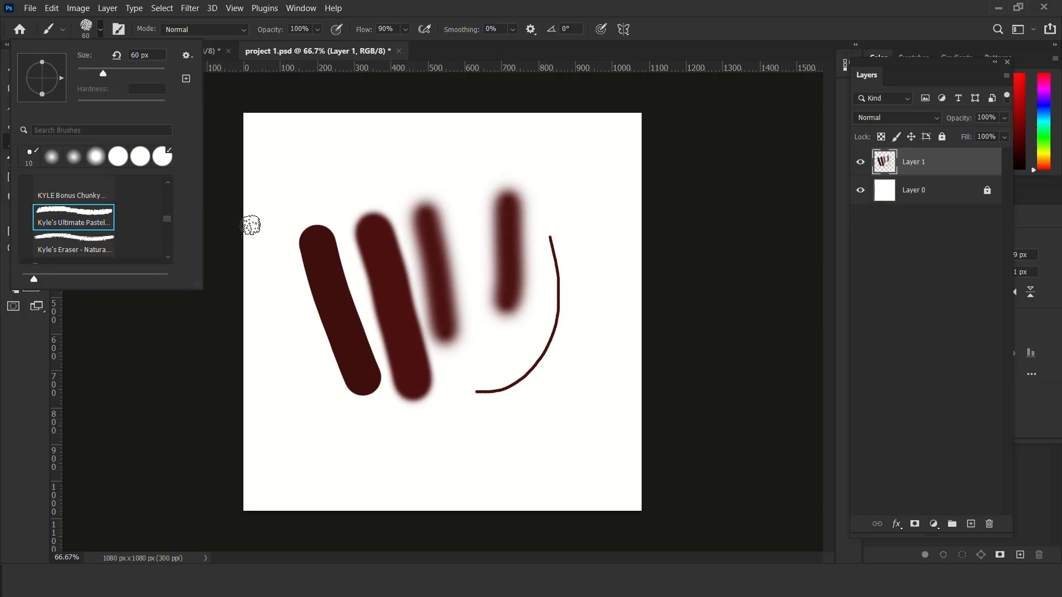
pyautogui.moveTo(252, 225)
pyautogui.mouseDown()
pyautogui.moveTo(286, 370)
pyautogui.moveTo(367, 440)
pyautogui.mouseUp()
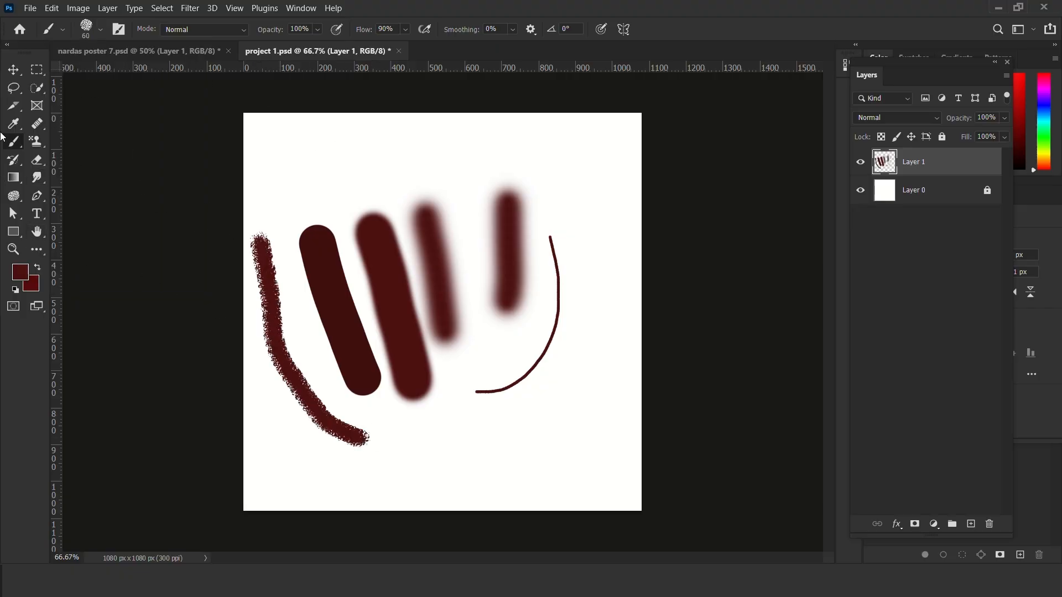
# Step: Switch the brush to the Soft Round preset in General Brushes
pyautogui.click(91, 30)
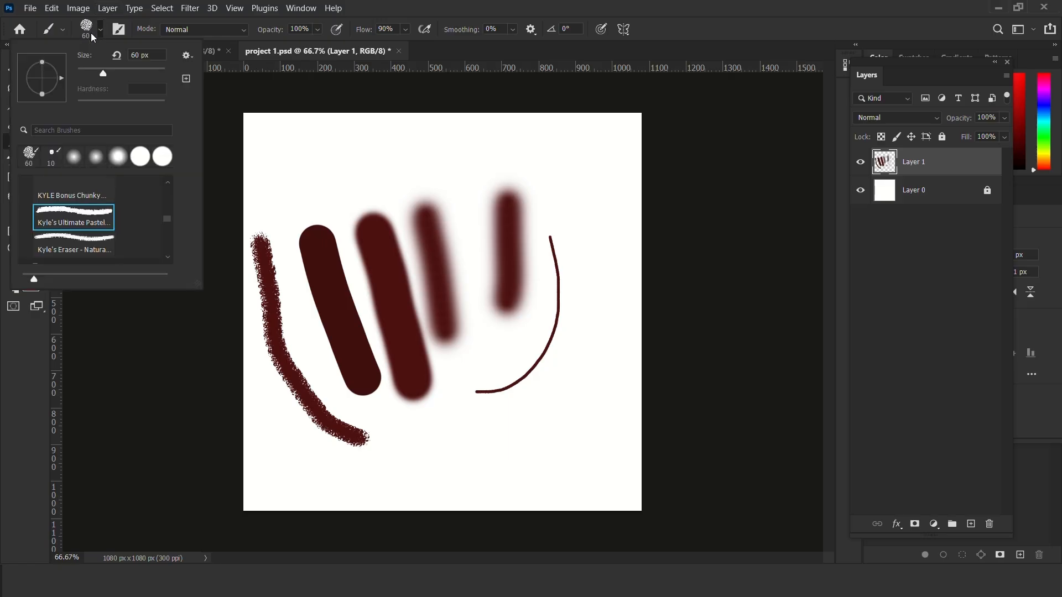
pyautogui.scroll(10, 106, 204)
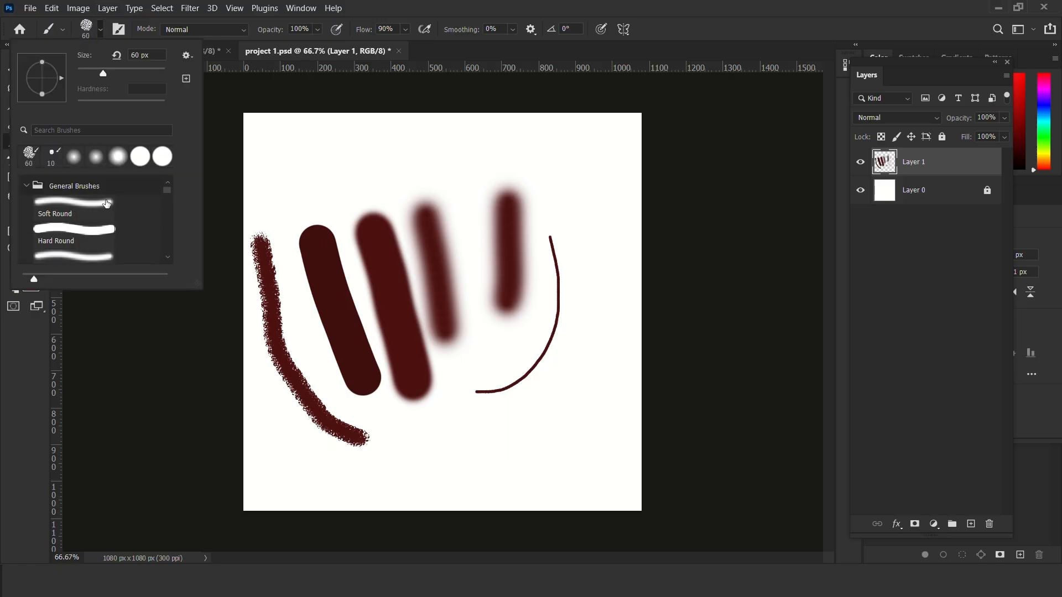
pyautogui.click(107, 203)
pyautogui.click(52, 343)
# Step: Delete the layer holding the painted strokes and add a new empty layer above Layer 0
pyautogui.click(15, 74)
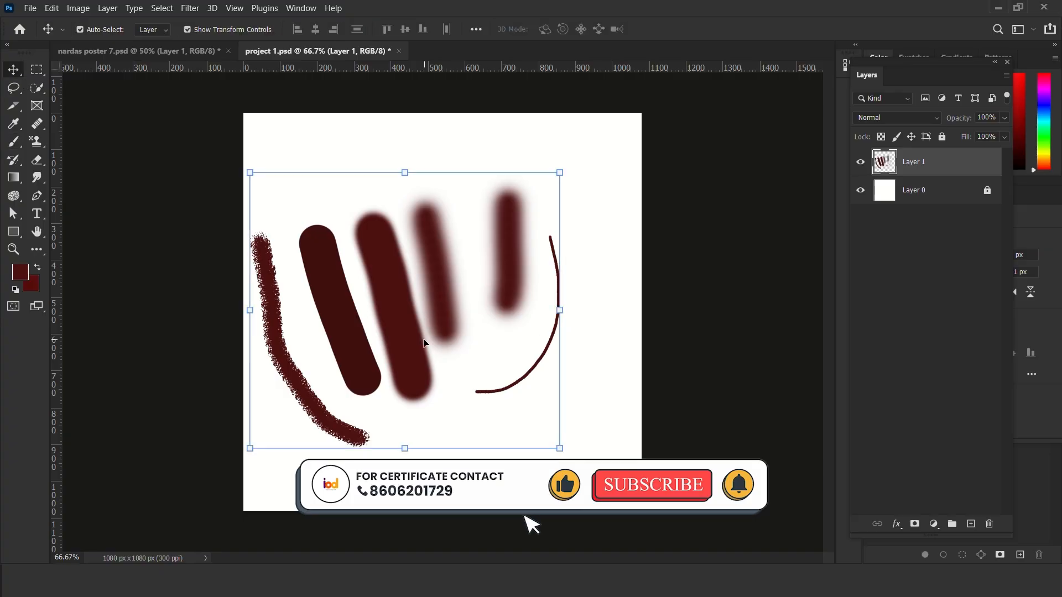
pyautogui.moveTo(424, 340); pyautogui.dragTo(452, 339)
pyautogui.hotkey('ctrl', 'z')
pyautogui.press('Delete')
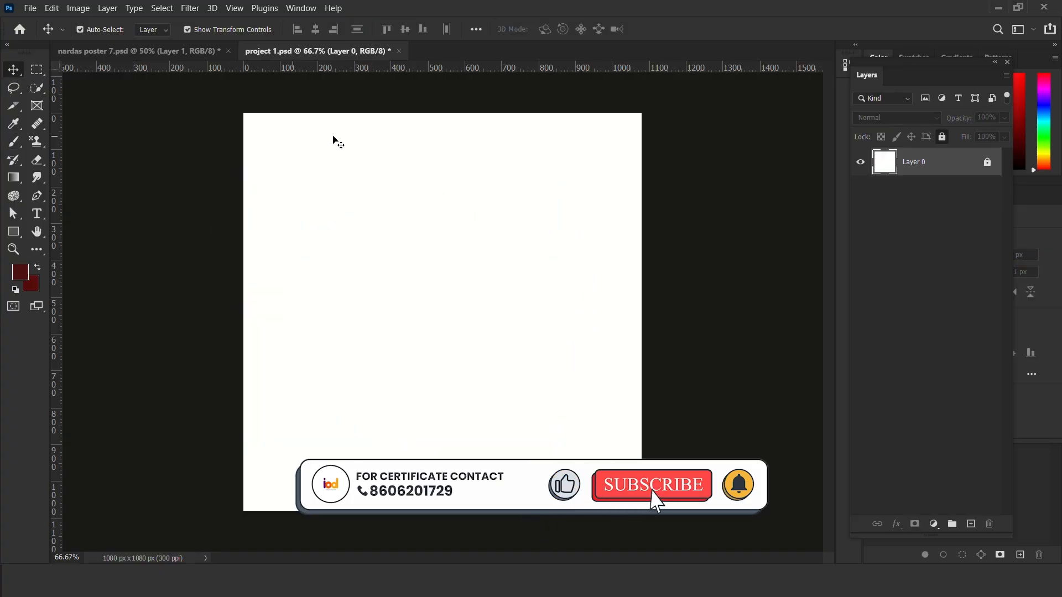
pyautogui.click(971, 524)
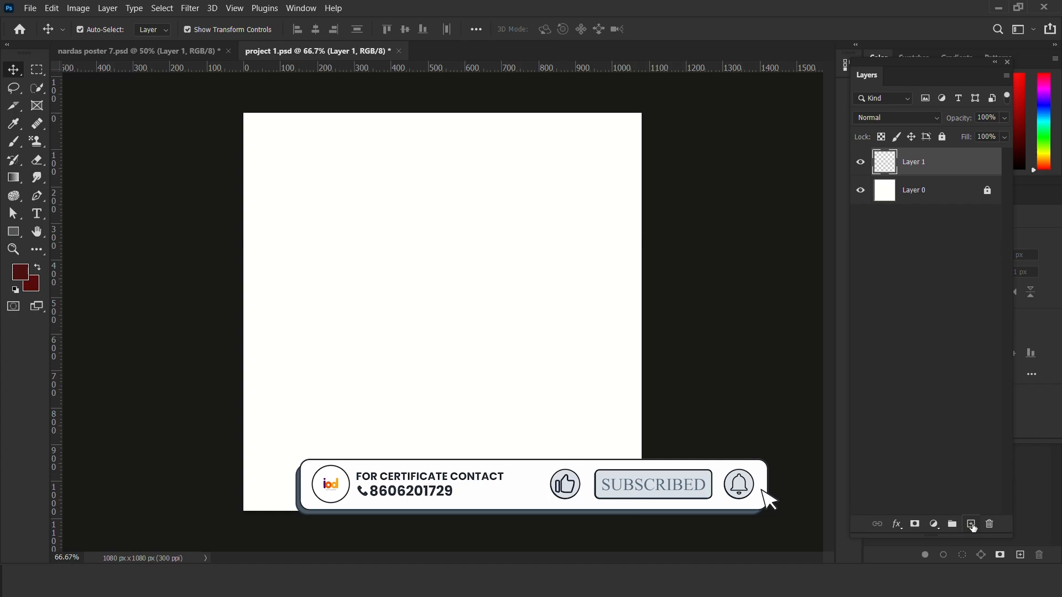
# Step: Set the Brush tool's hardness to 100%
pyautogui.click(20, 145)
pyautogui.click(85, 29)
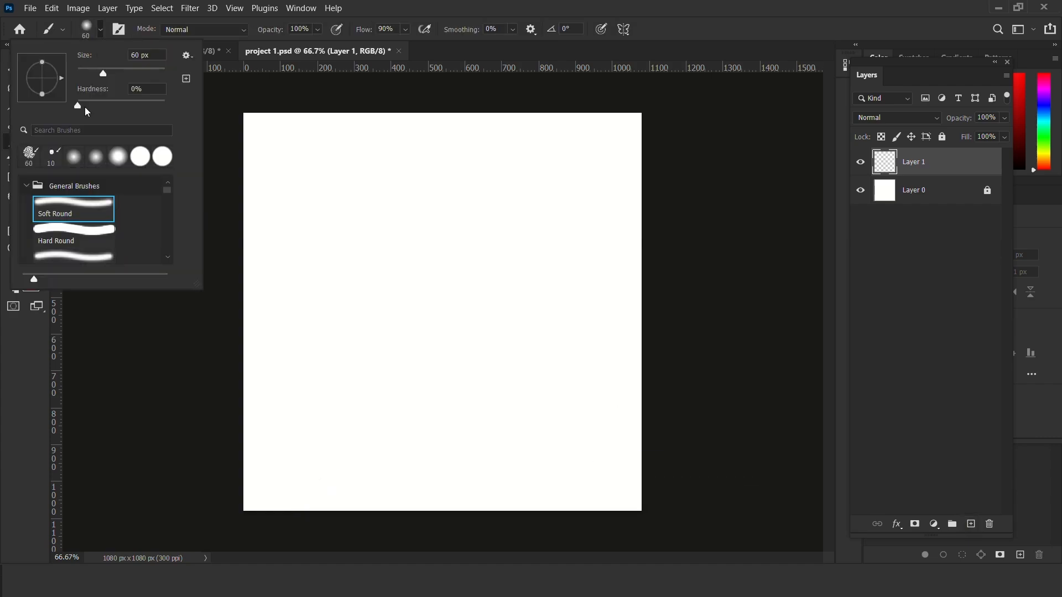
pyautogui.moveTo(81, 107); pyautogui.dragTo(246, 88)
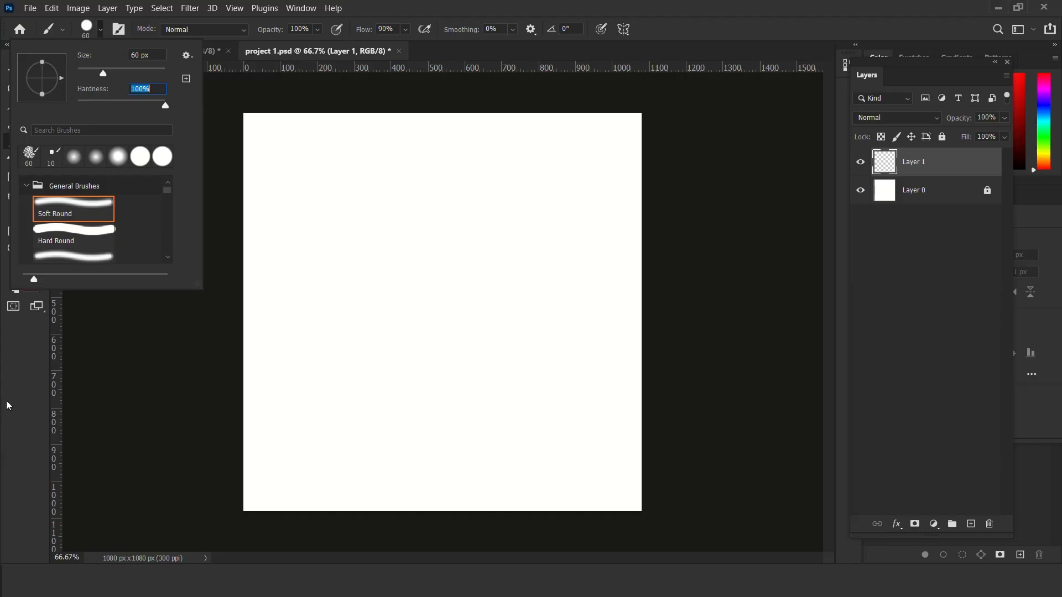
pyautogui.click(417, 324)
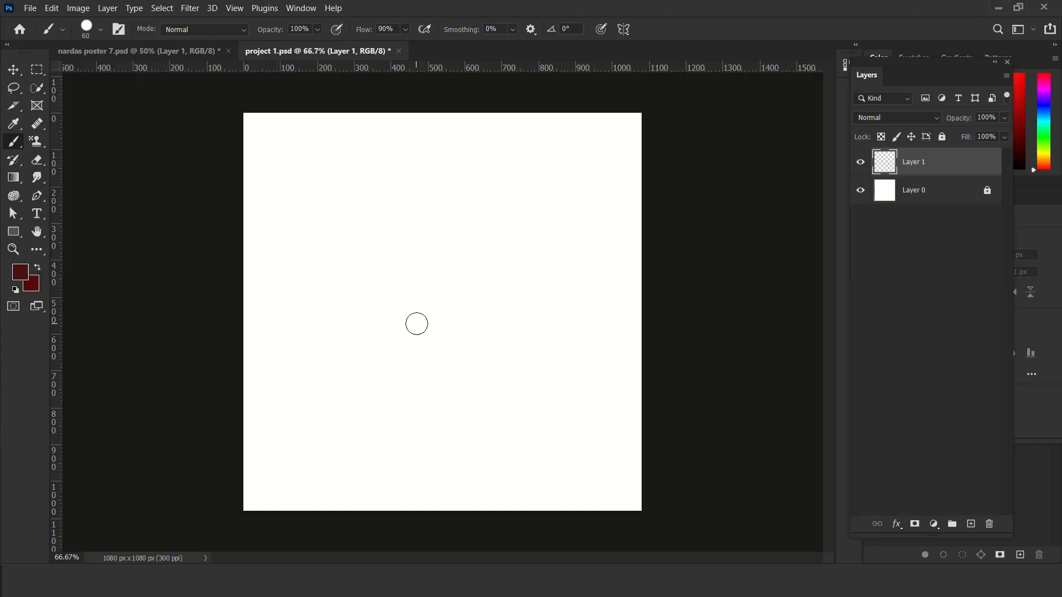
# Step: Paint two crossing straight strokes on the new layer, each by placing a start dot and connecting it to an end point
pyautogui.click(281, 302)
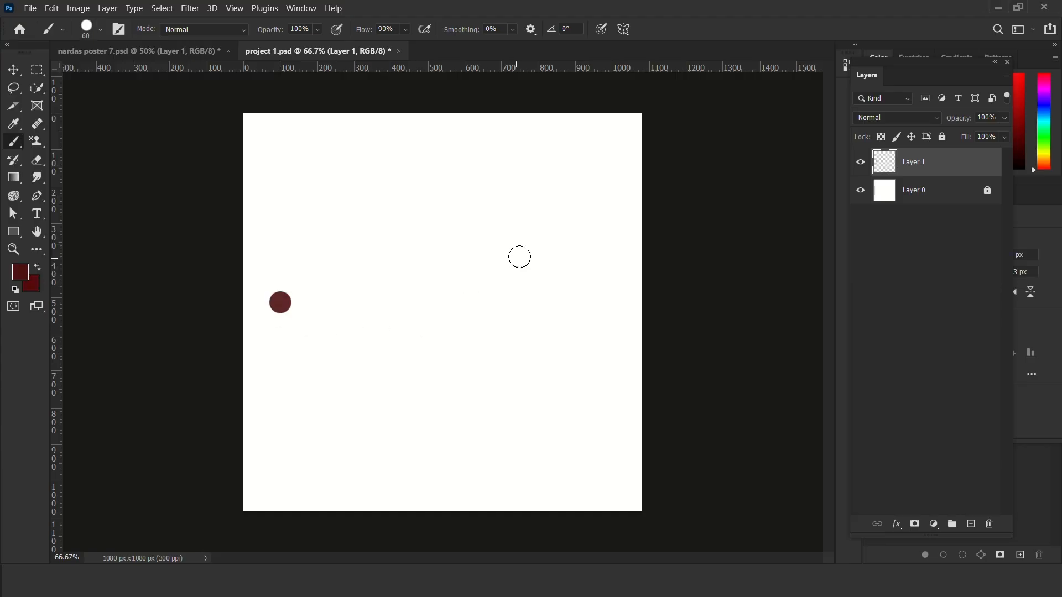
pyautogui.keyDown('shift'); pyautogui.click(539, 237); pyautogui.keyUp('shift')
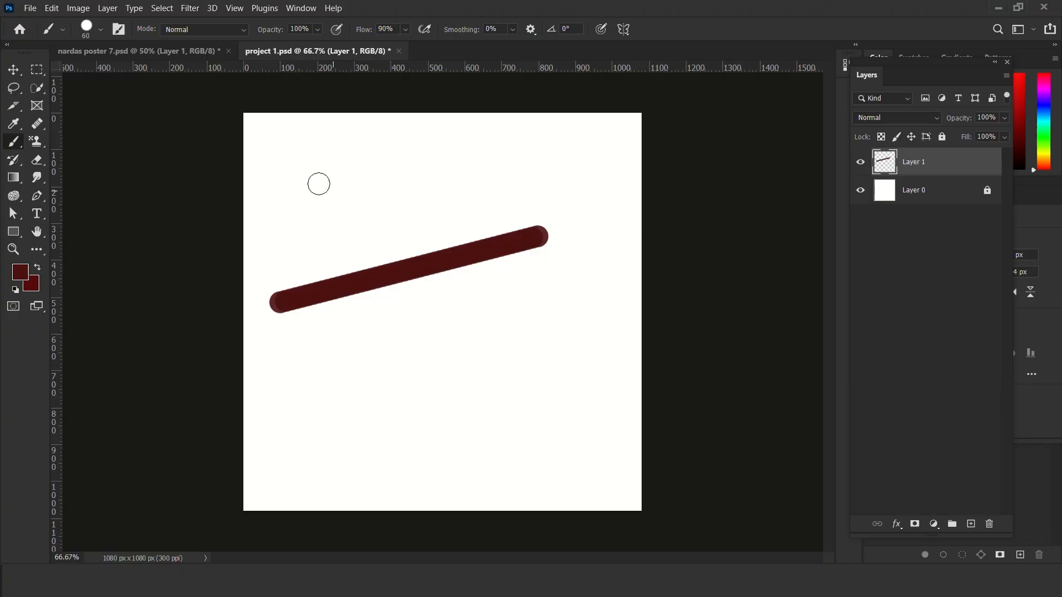
pyautogui.click(304, 176)
pyautogui.hotkey('ctrl', 'shift', 'z')
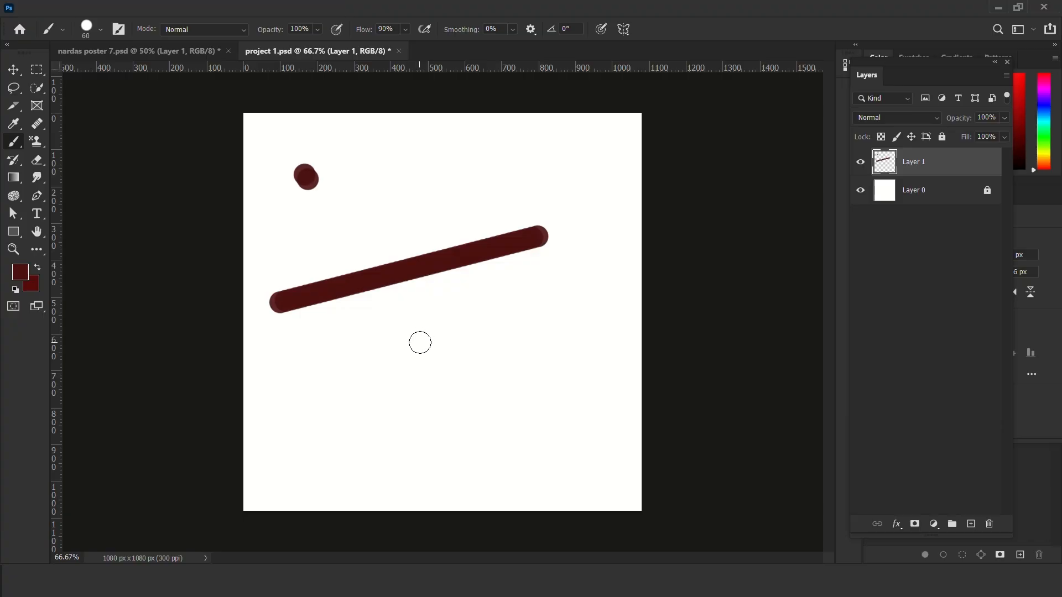
pyautogui.keyDown('shift'); pyautogui.click(420, 342); pyautogui.keyUp('shift')
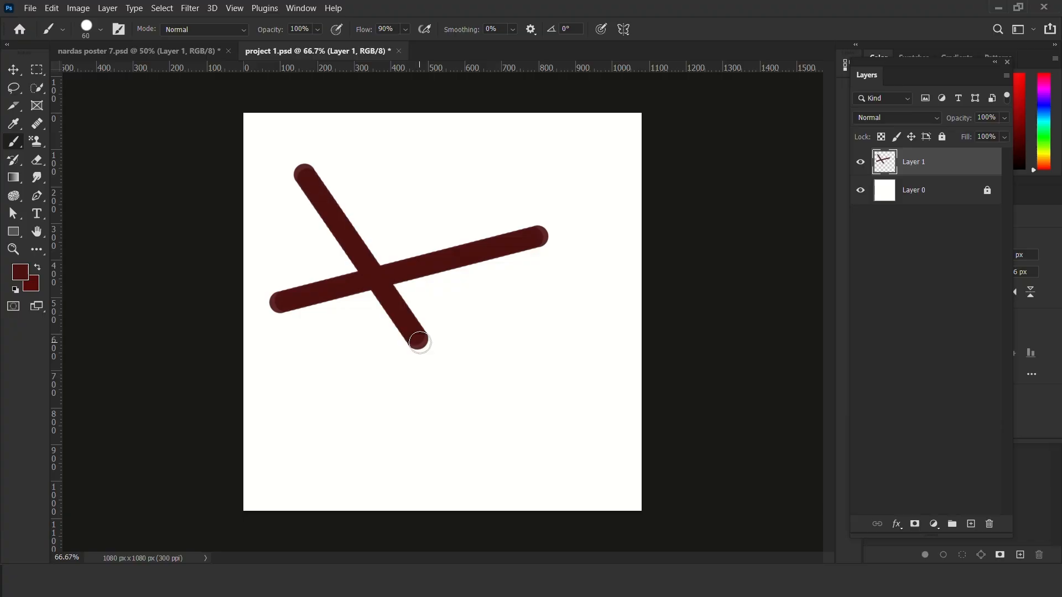